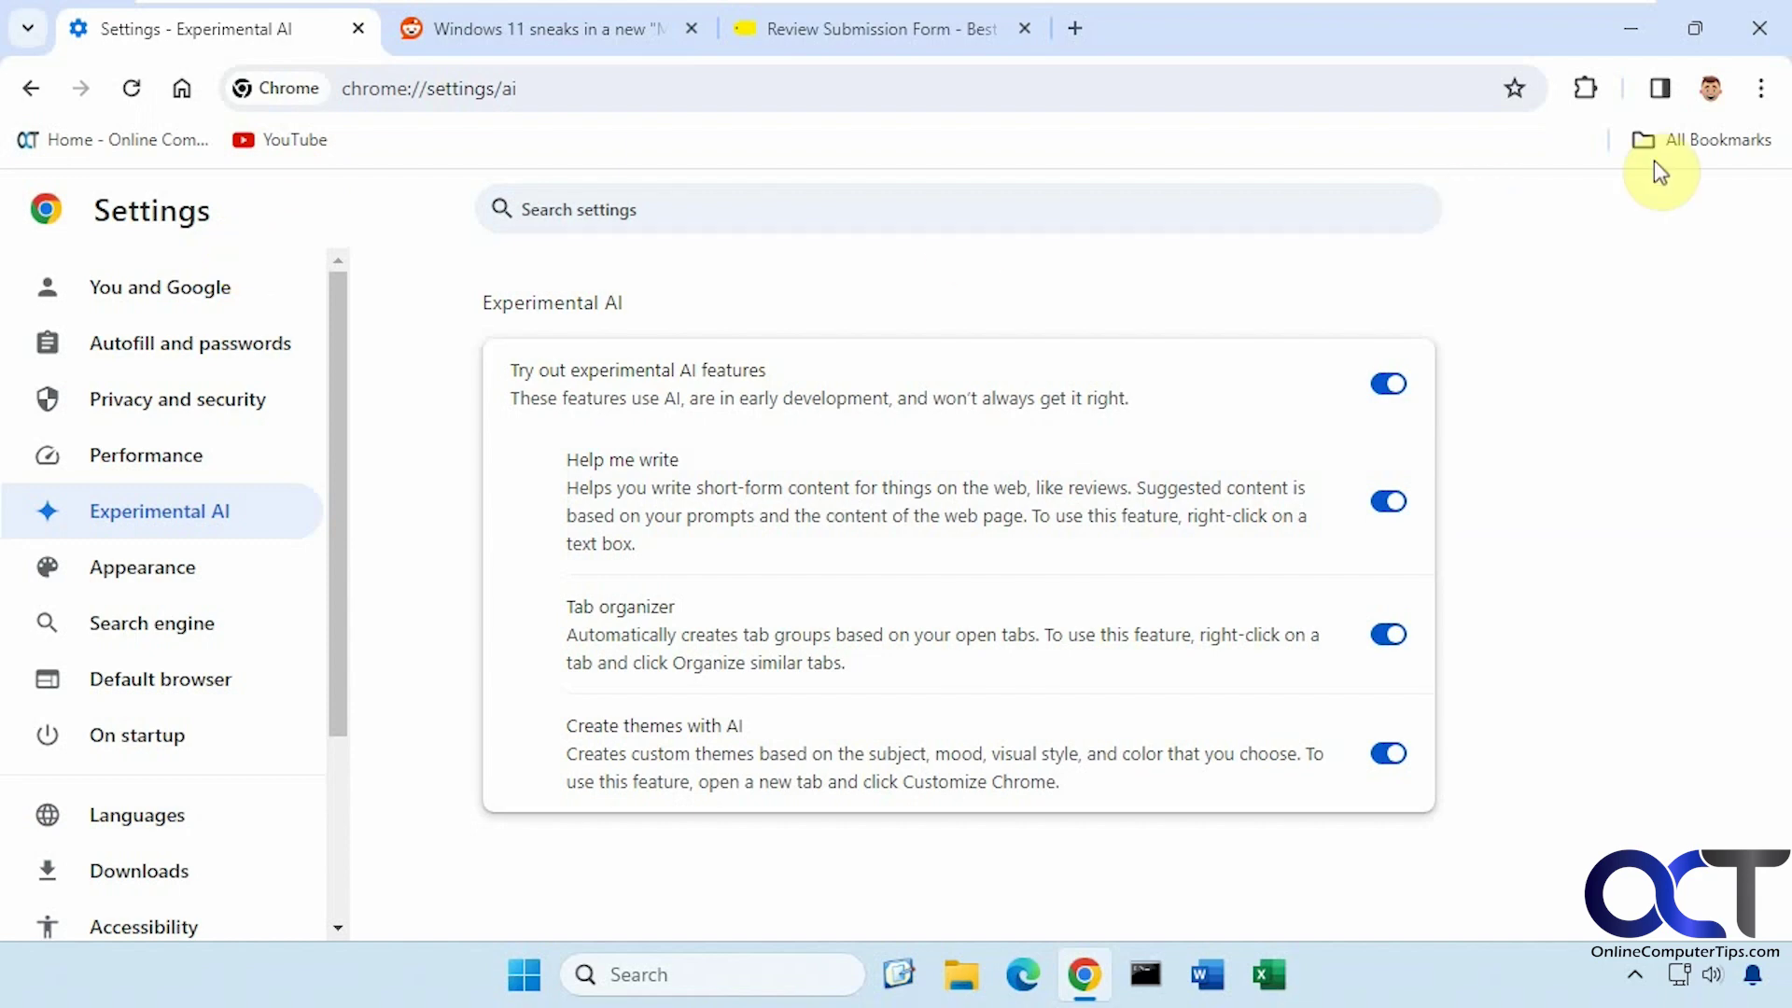
Step: Confirm Help me write, Tab organizer and Create themes with AI are enabled, then dismiss the main menu
{"action": "left_click", "coordinate": [1761, 88]}
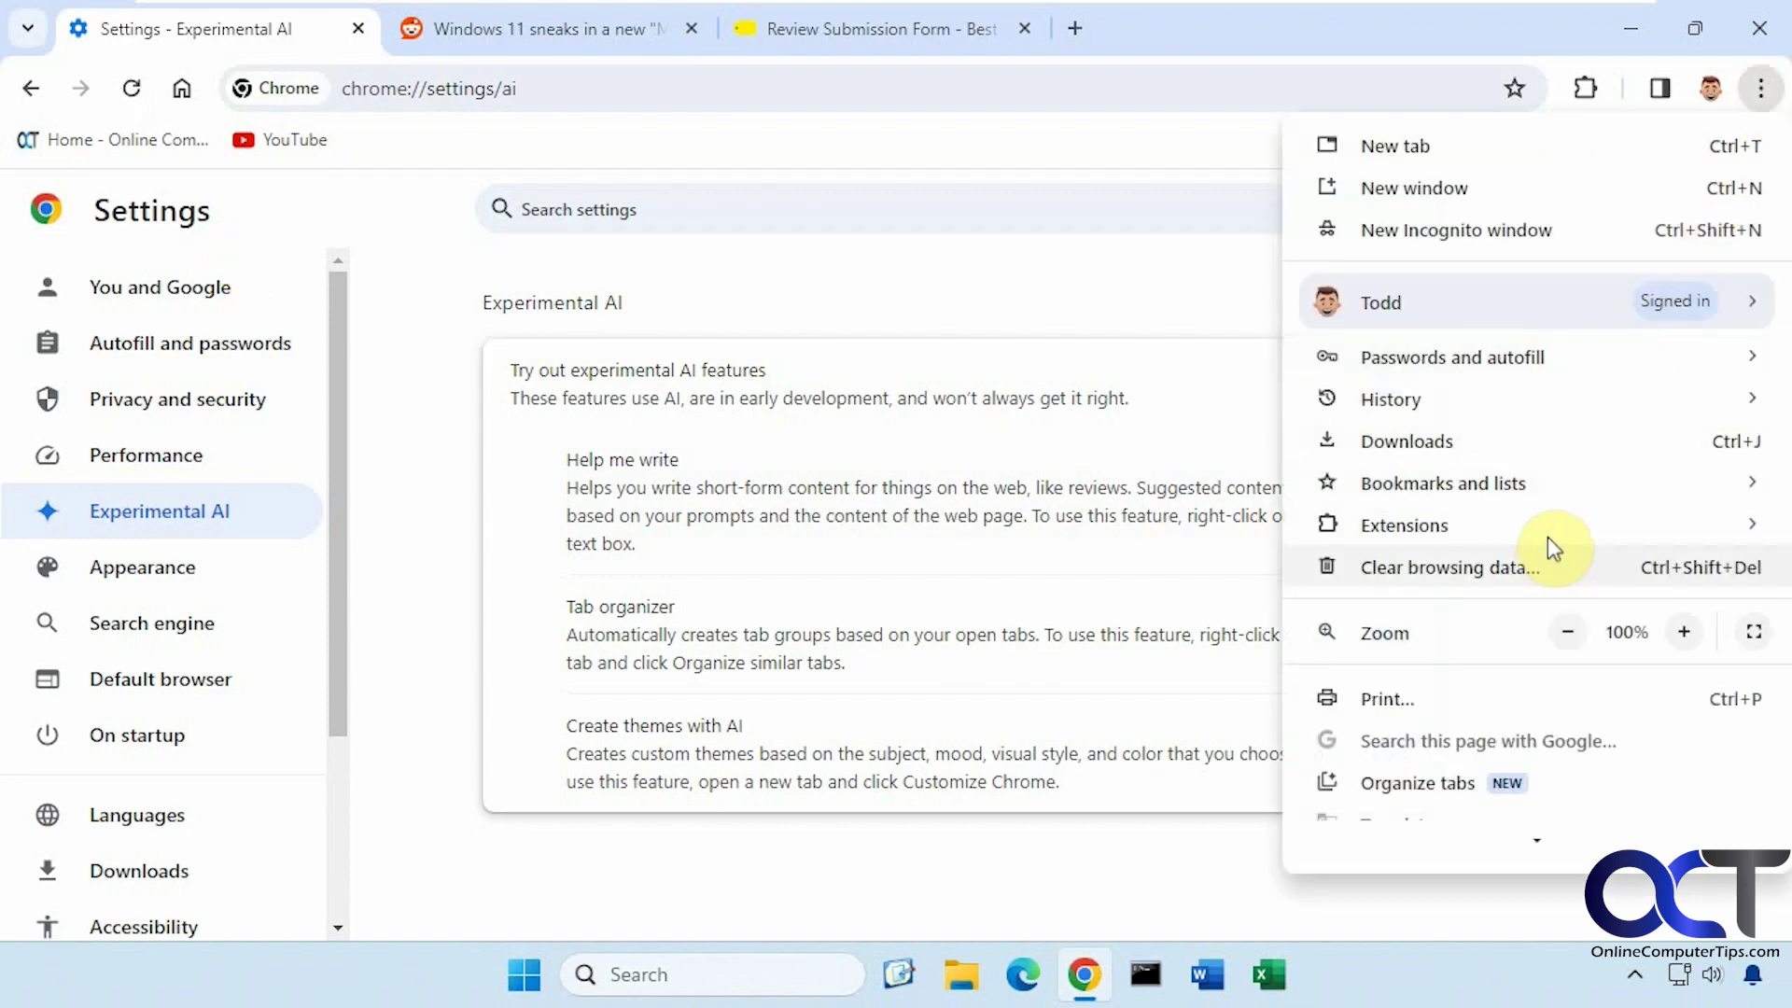
{"action": "mouse_move", "coordinate": [1514, 845]}
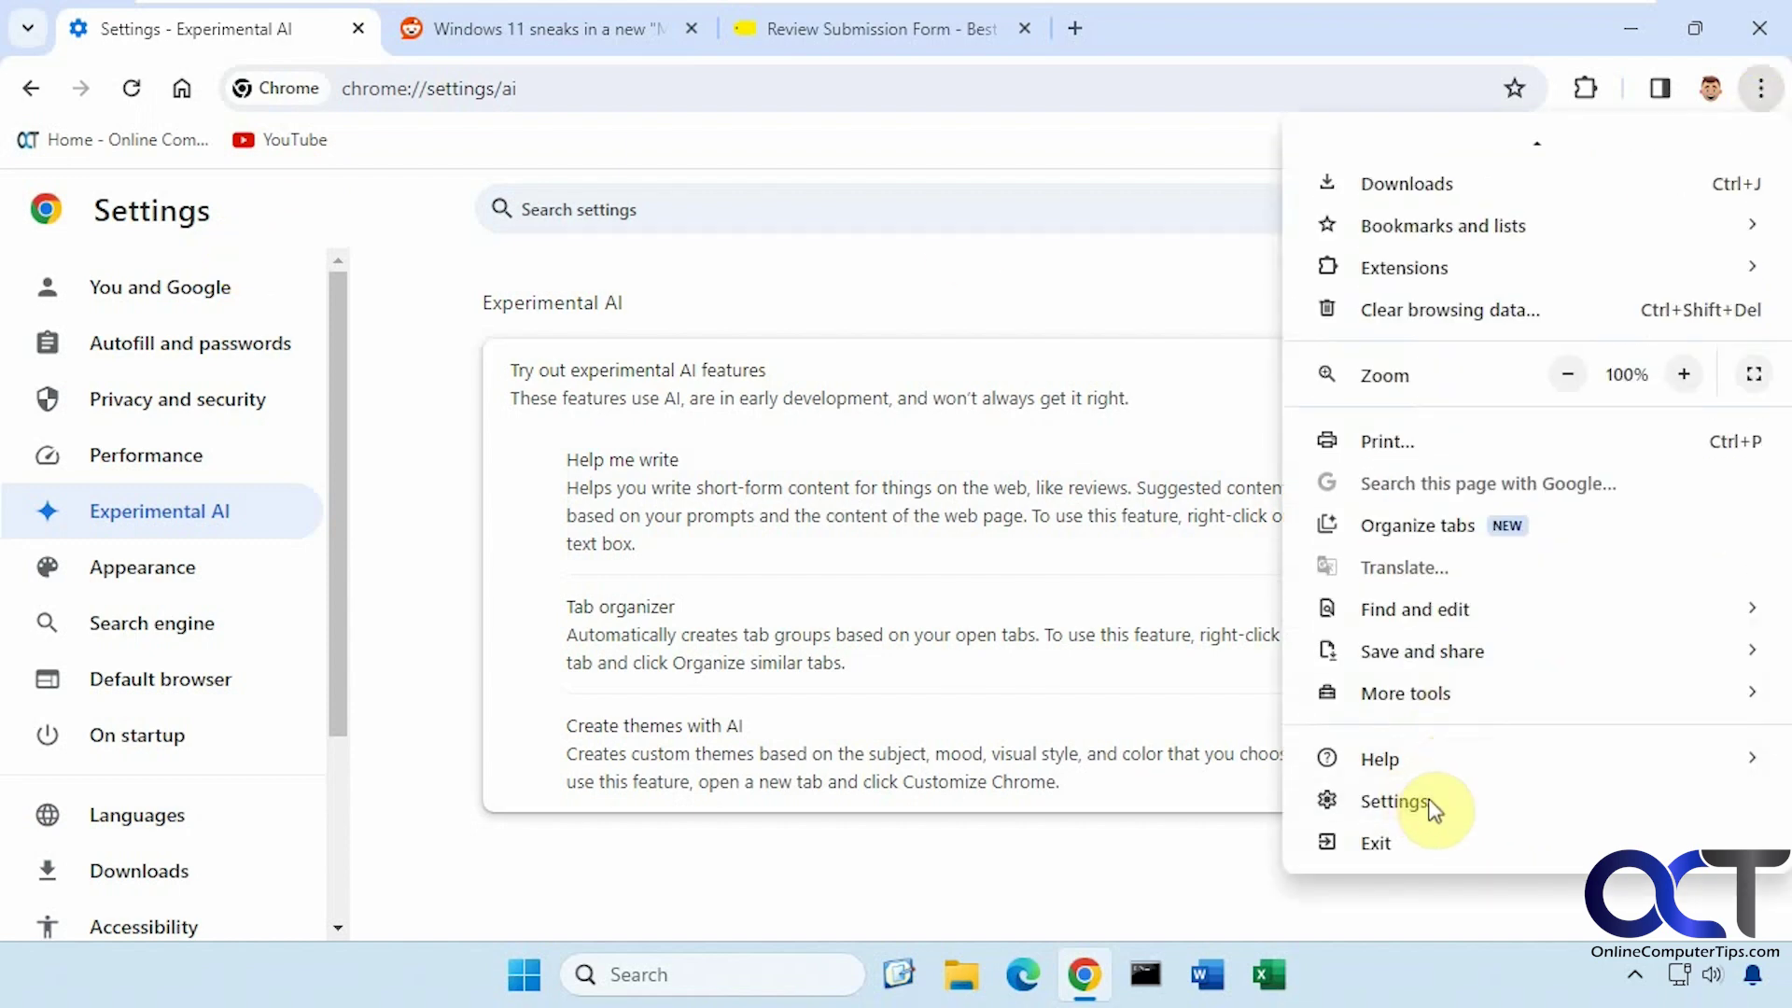
{"action": "left_click", "coordinate": [340, 548]}
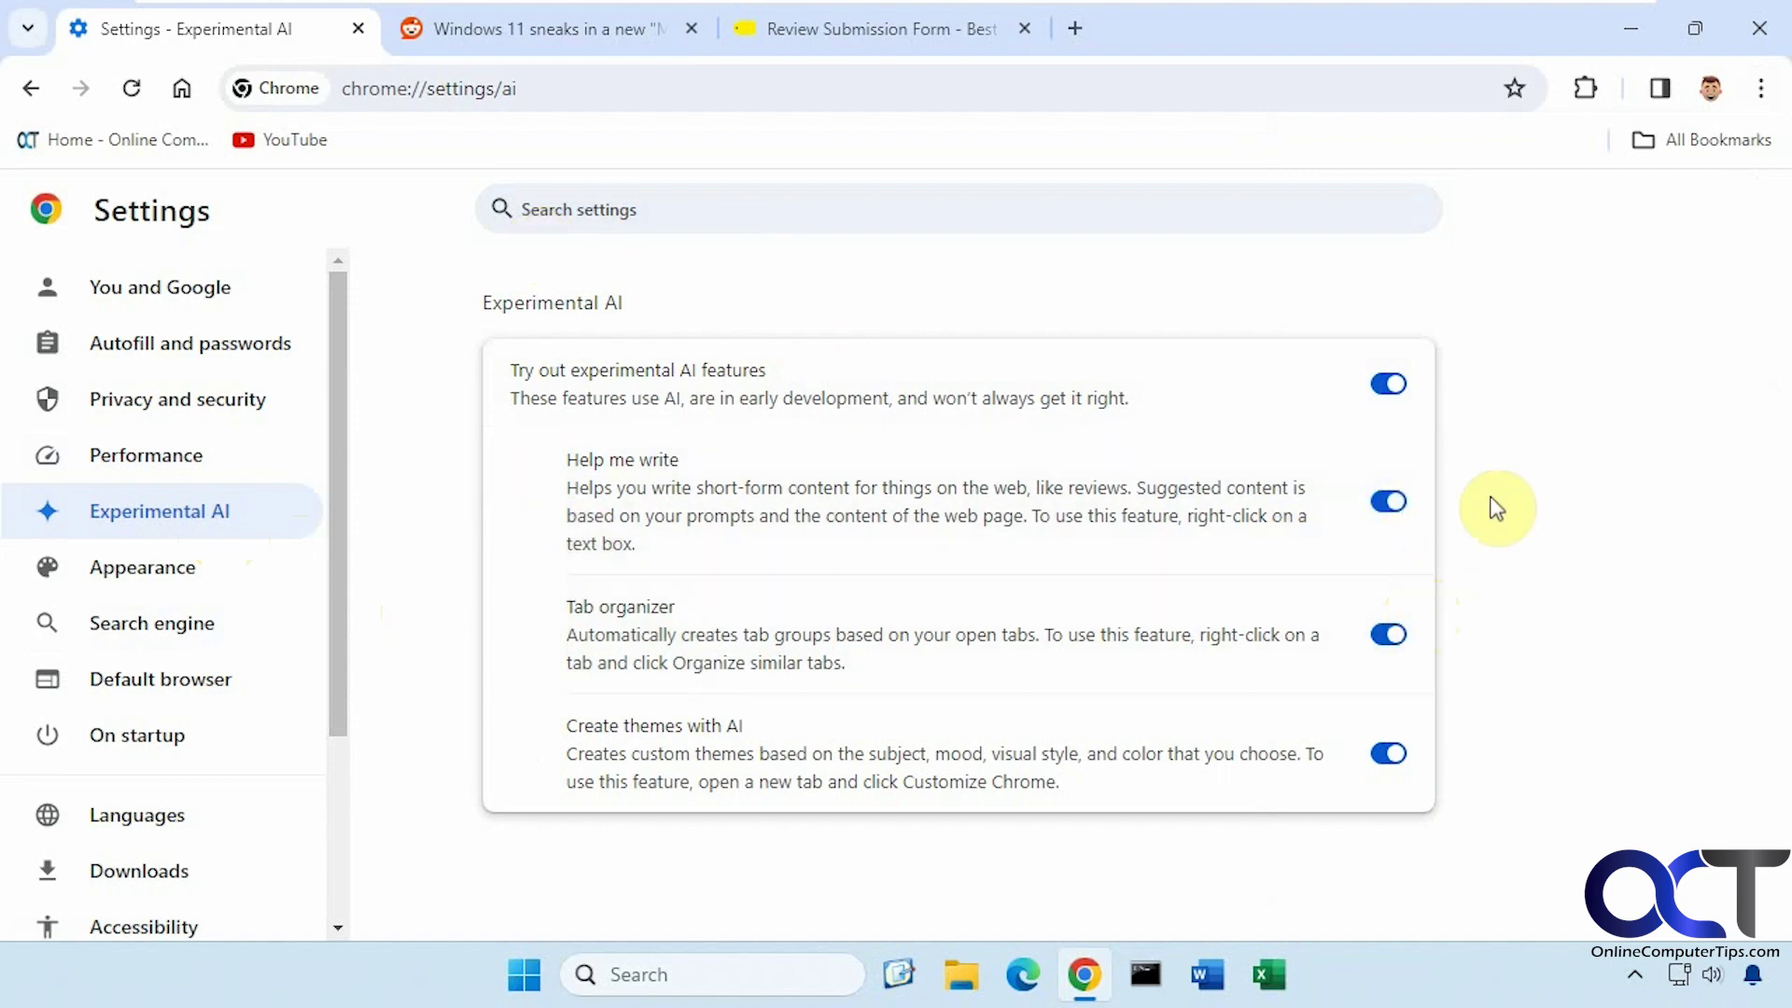
Step: On the Reddit Copilot post, start Help me write with the prompt 'I think that Copilot is going to be great'
{"action": "left_click", "coordinate": [594, 30]}
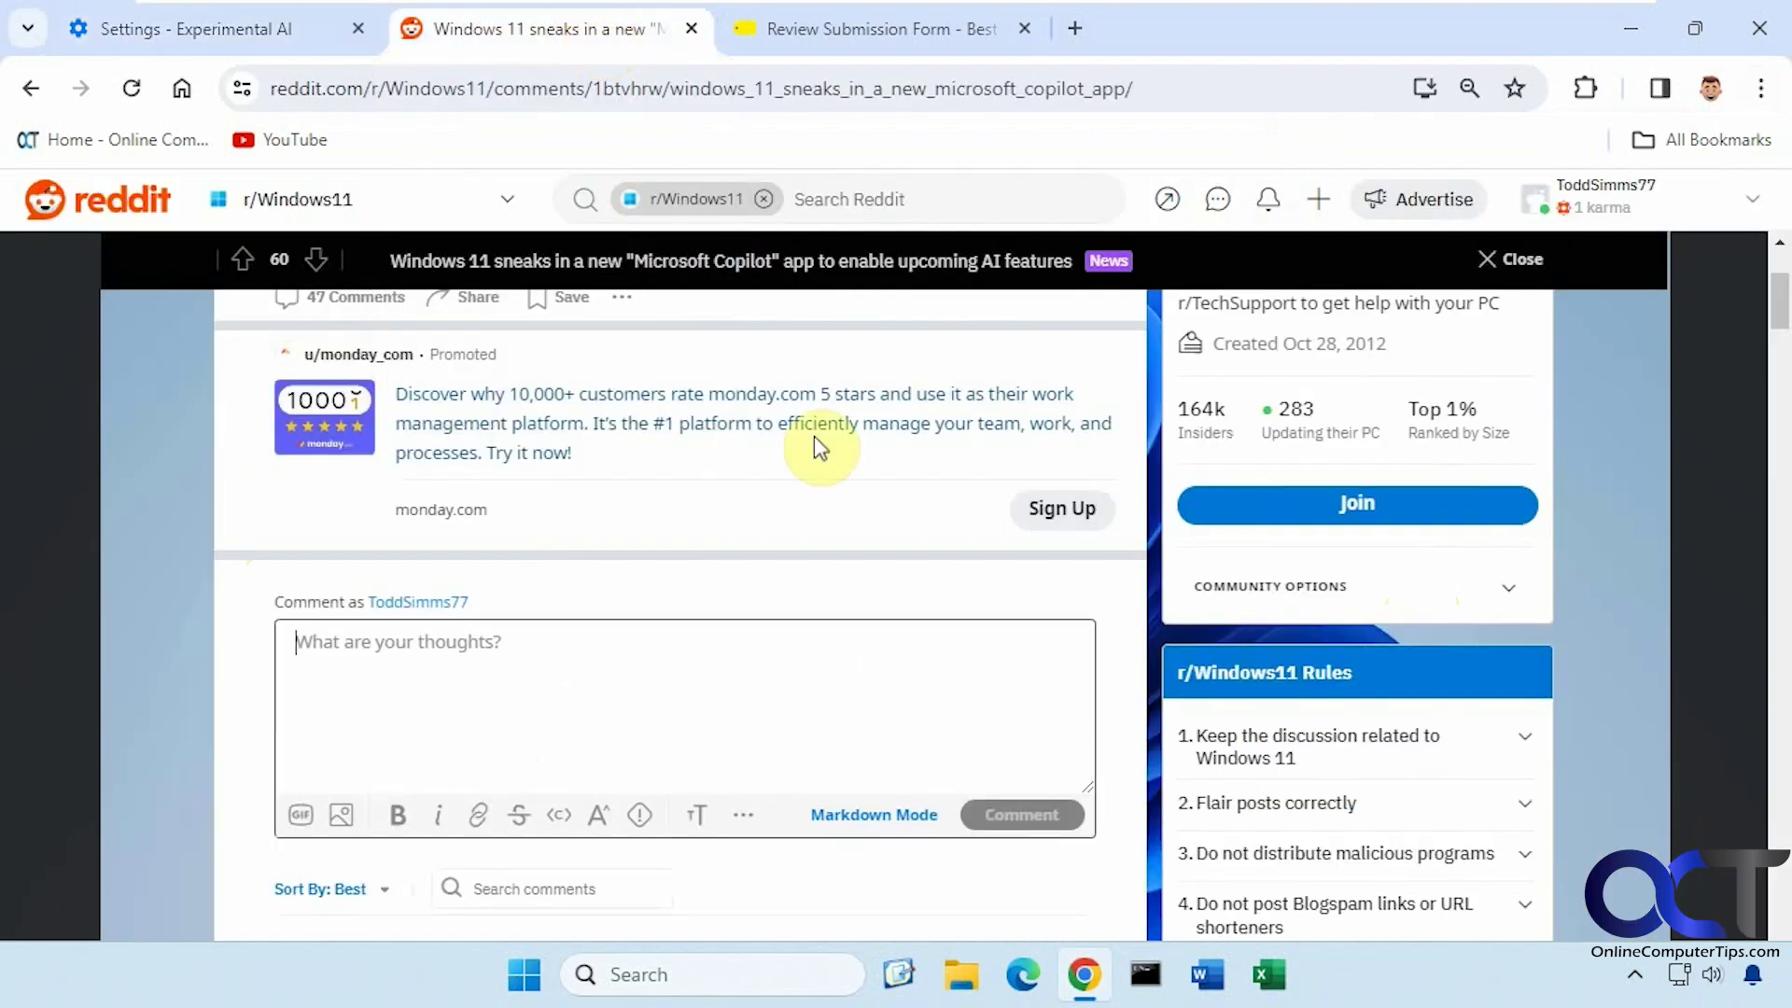
{"action": "scroll", "coordinate": [752, 667], "scroll_direction": "up", "scroll_amount": 3}
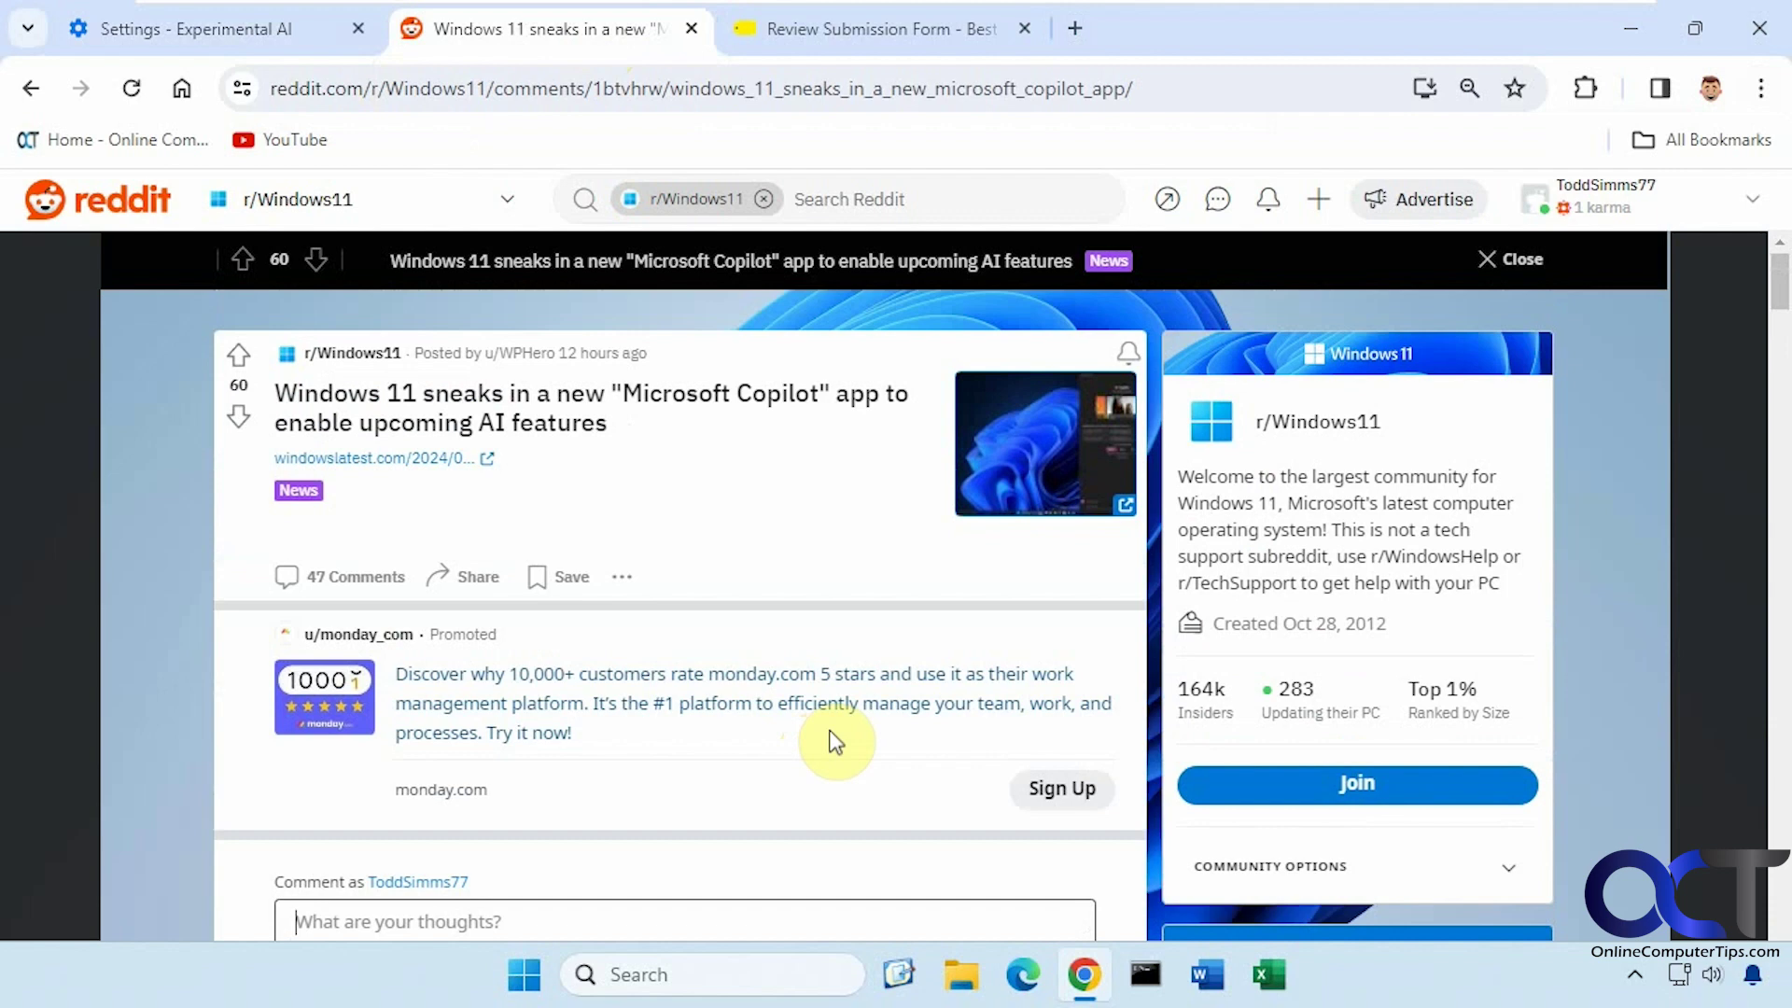
{"action": "scroll", "coordinate": [829, 728], "scroll_direction": "down", "scroll_amount": 3}
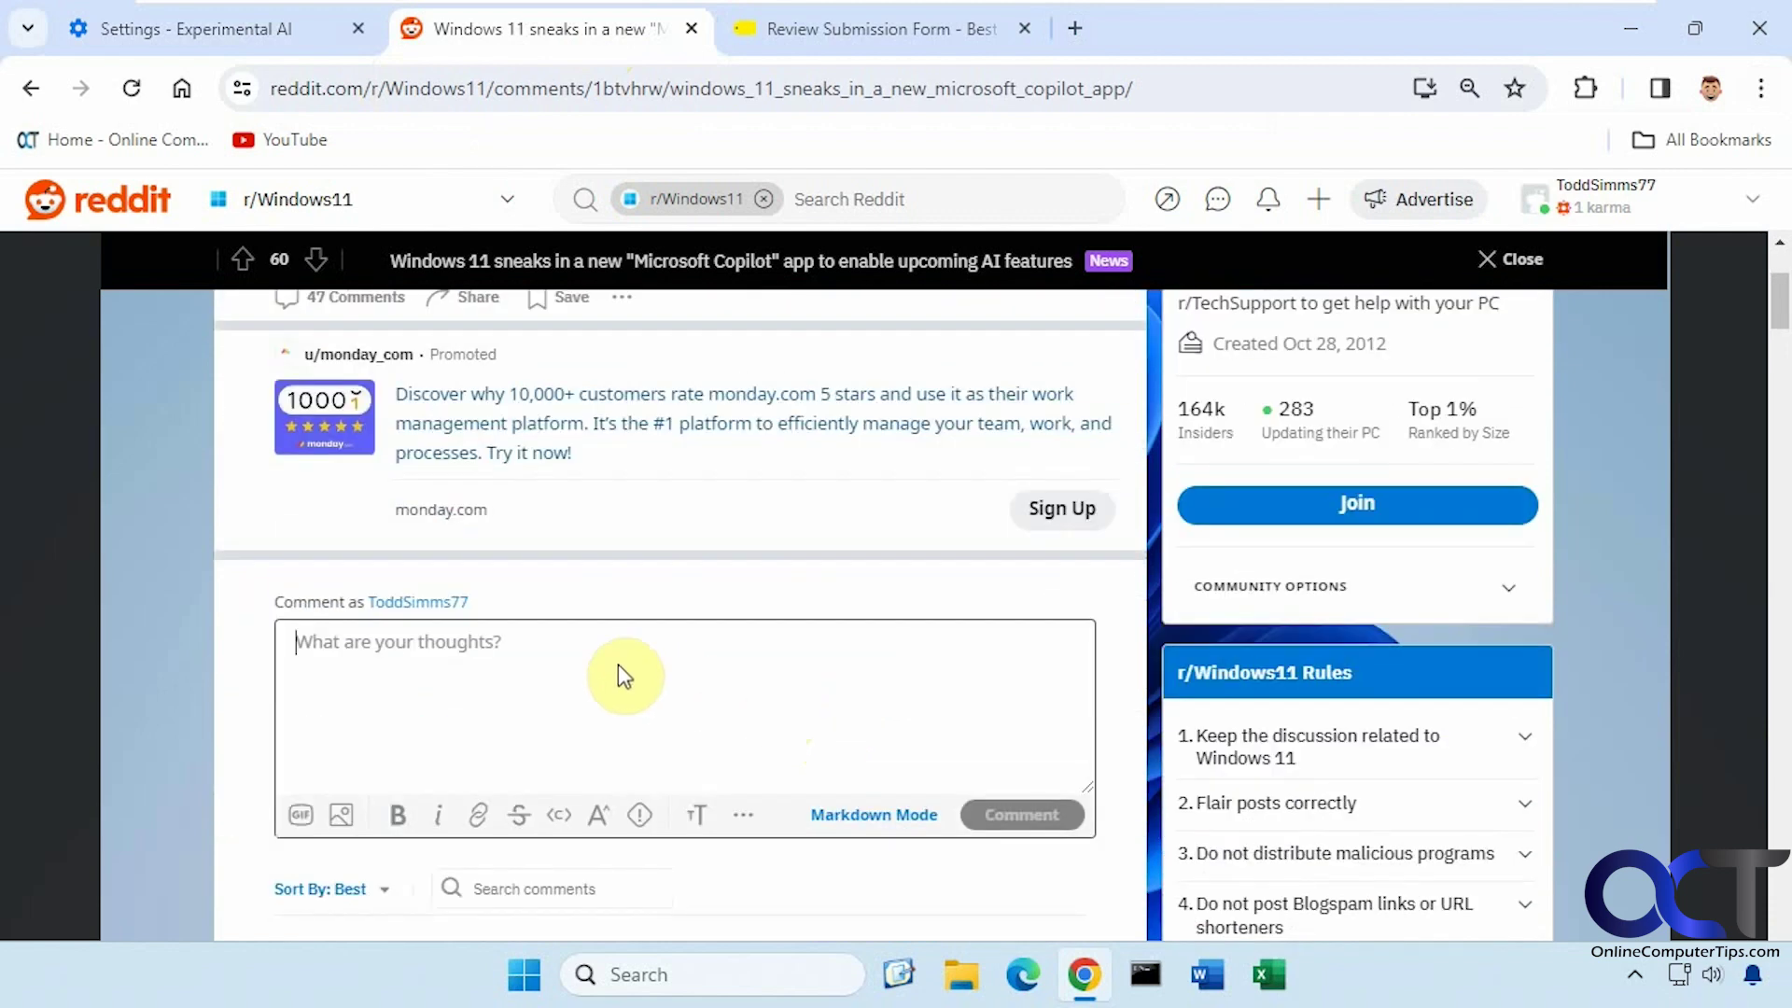
{"action": "right_click", "coordinate": [618, 664]}
{"action": "left_click", "coordinate": [754, 180]}
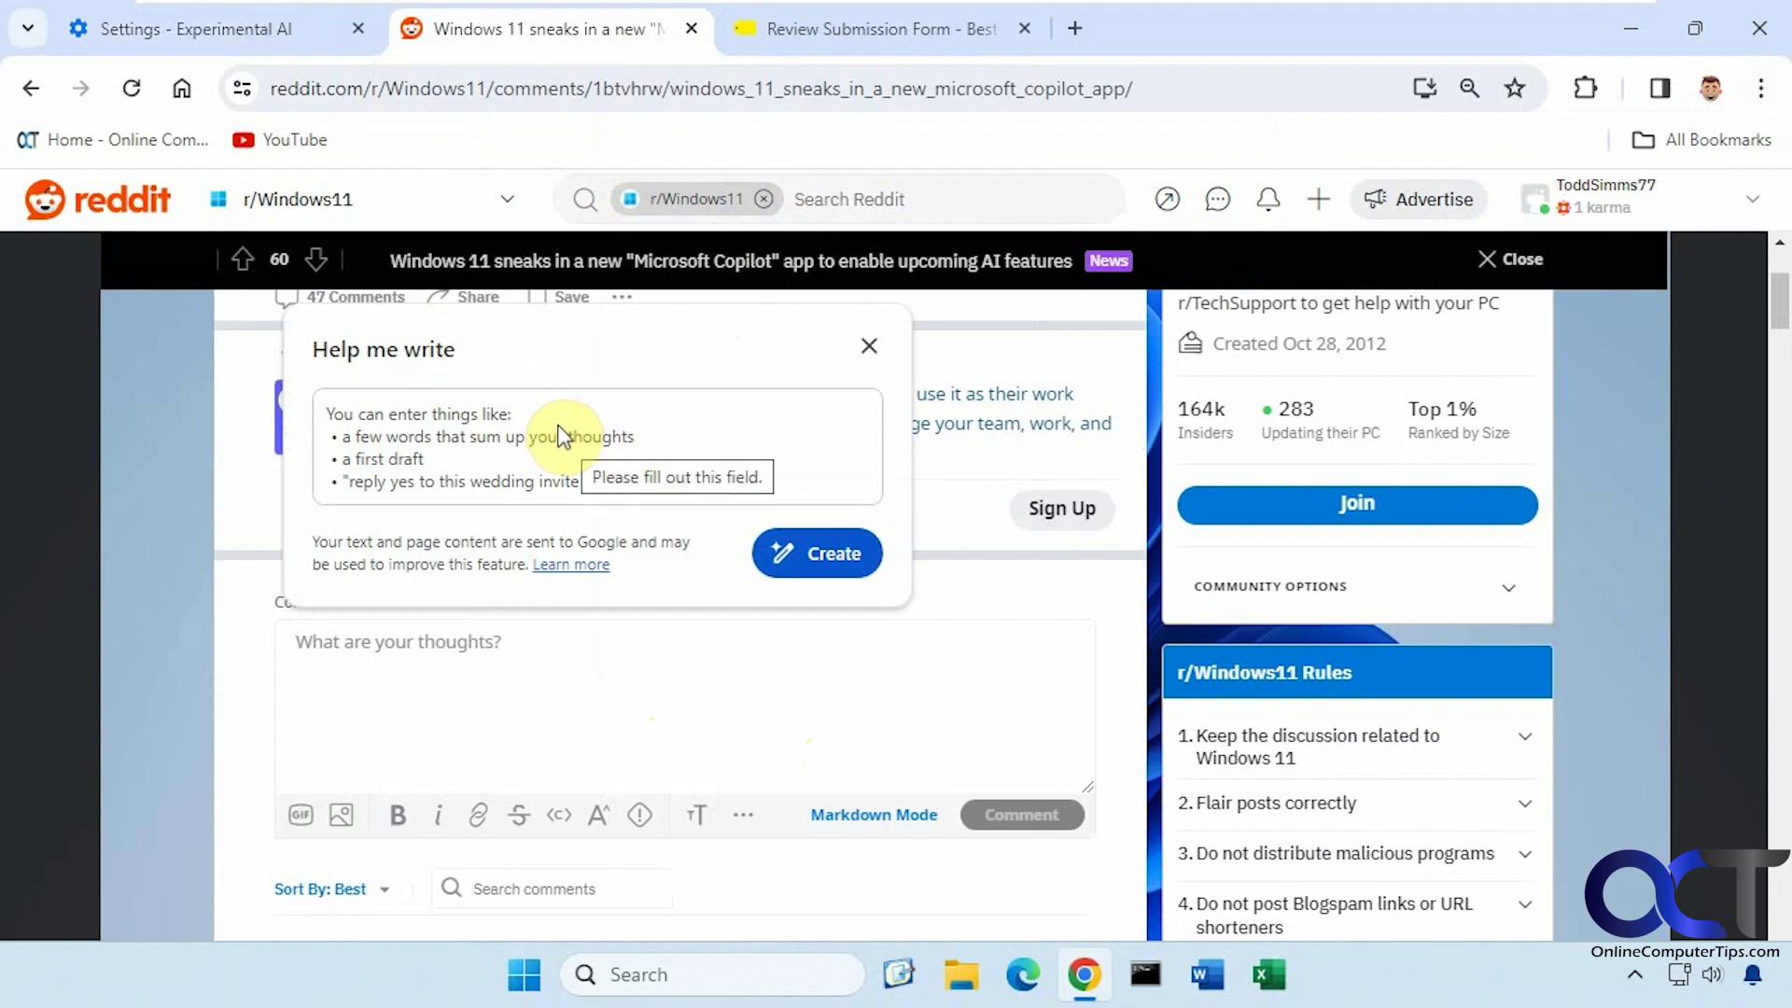
{"action": "left_click", "coordinate": [561, 435]}
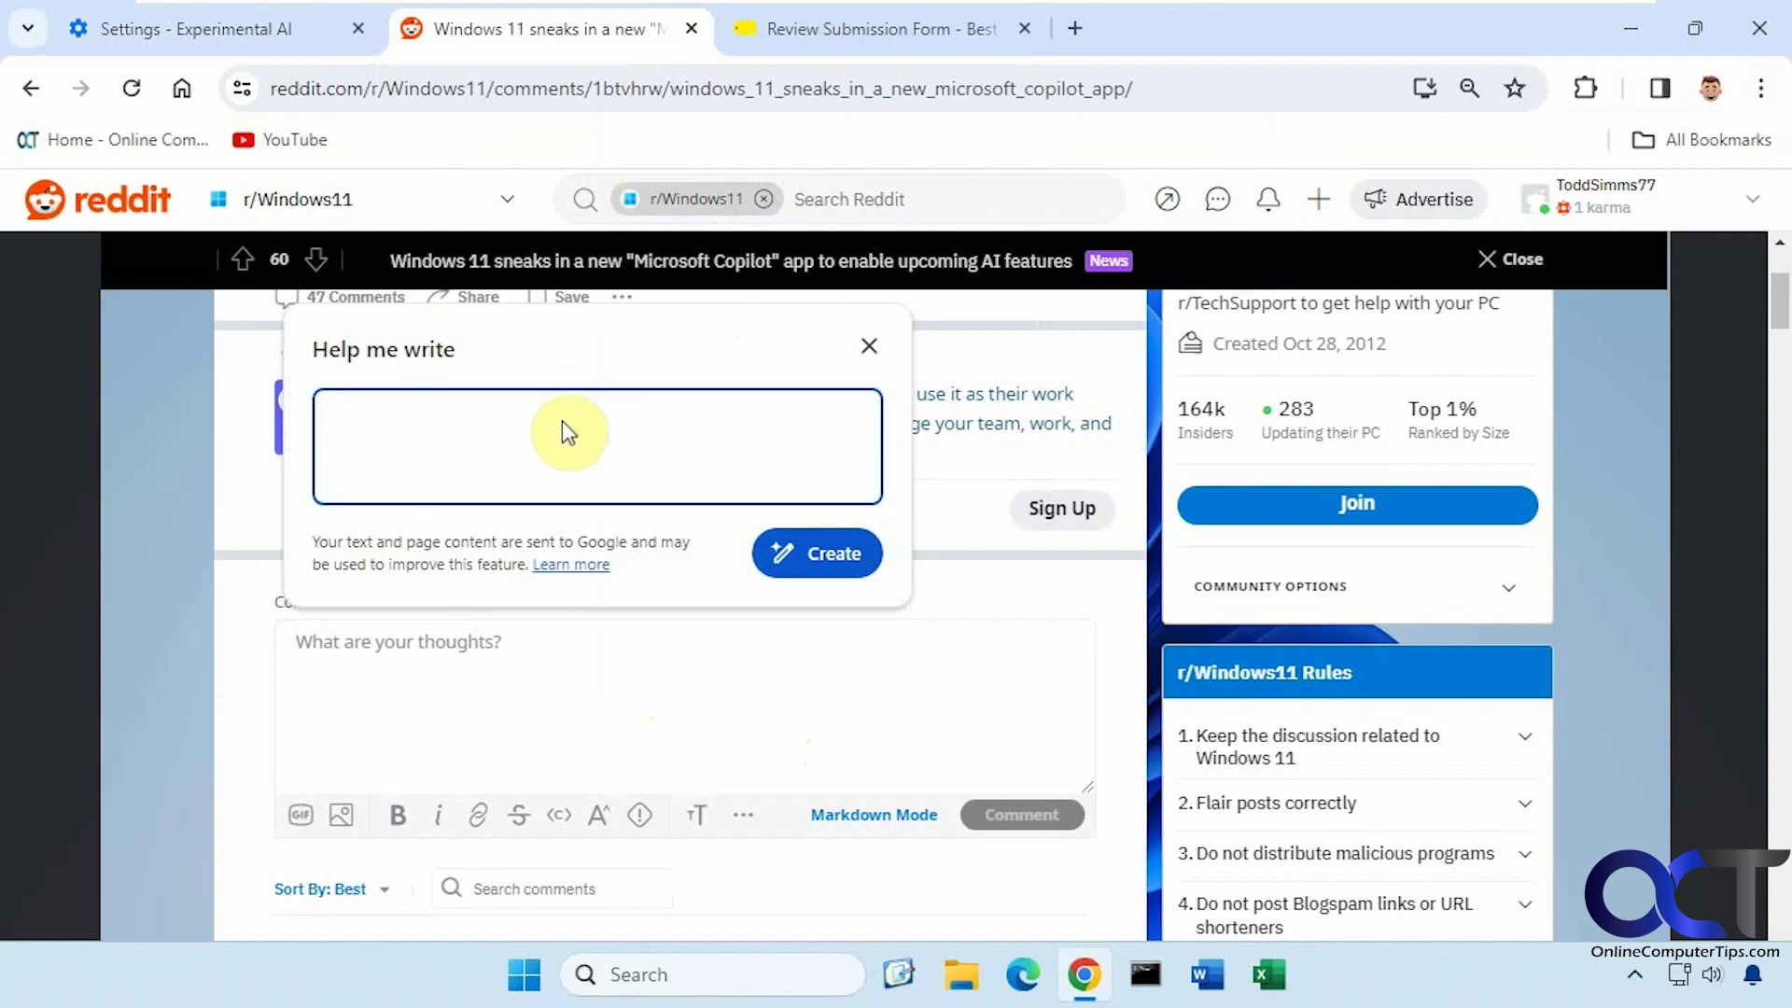
{"action": "type", "text": "I think that Copilot is going to be great"}
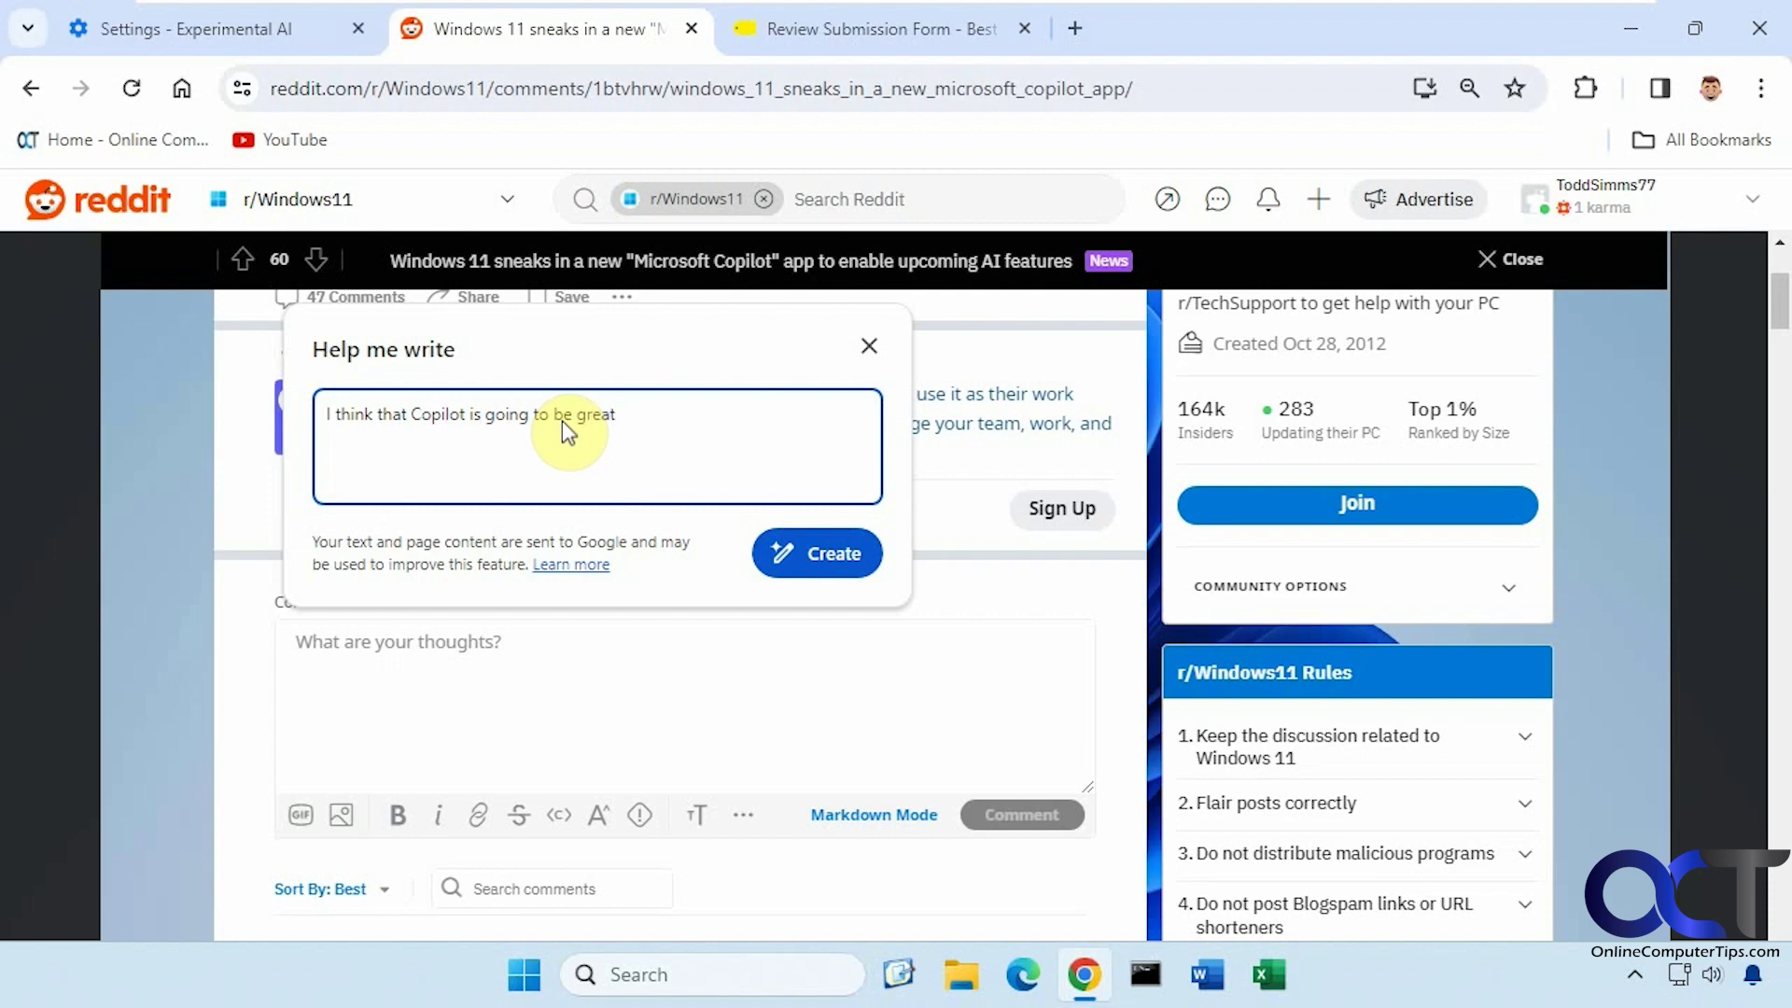
Step: Generate the comment draft, then regenerate it with Elaborate length and Casual tone
{"action": "left_click", "coordinate": [814, 554]}
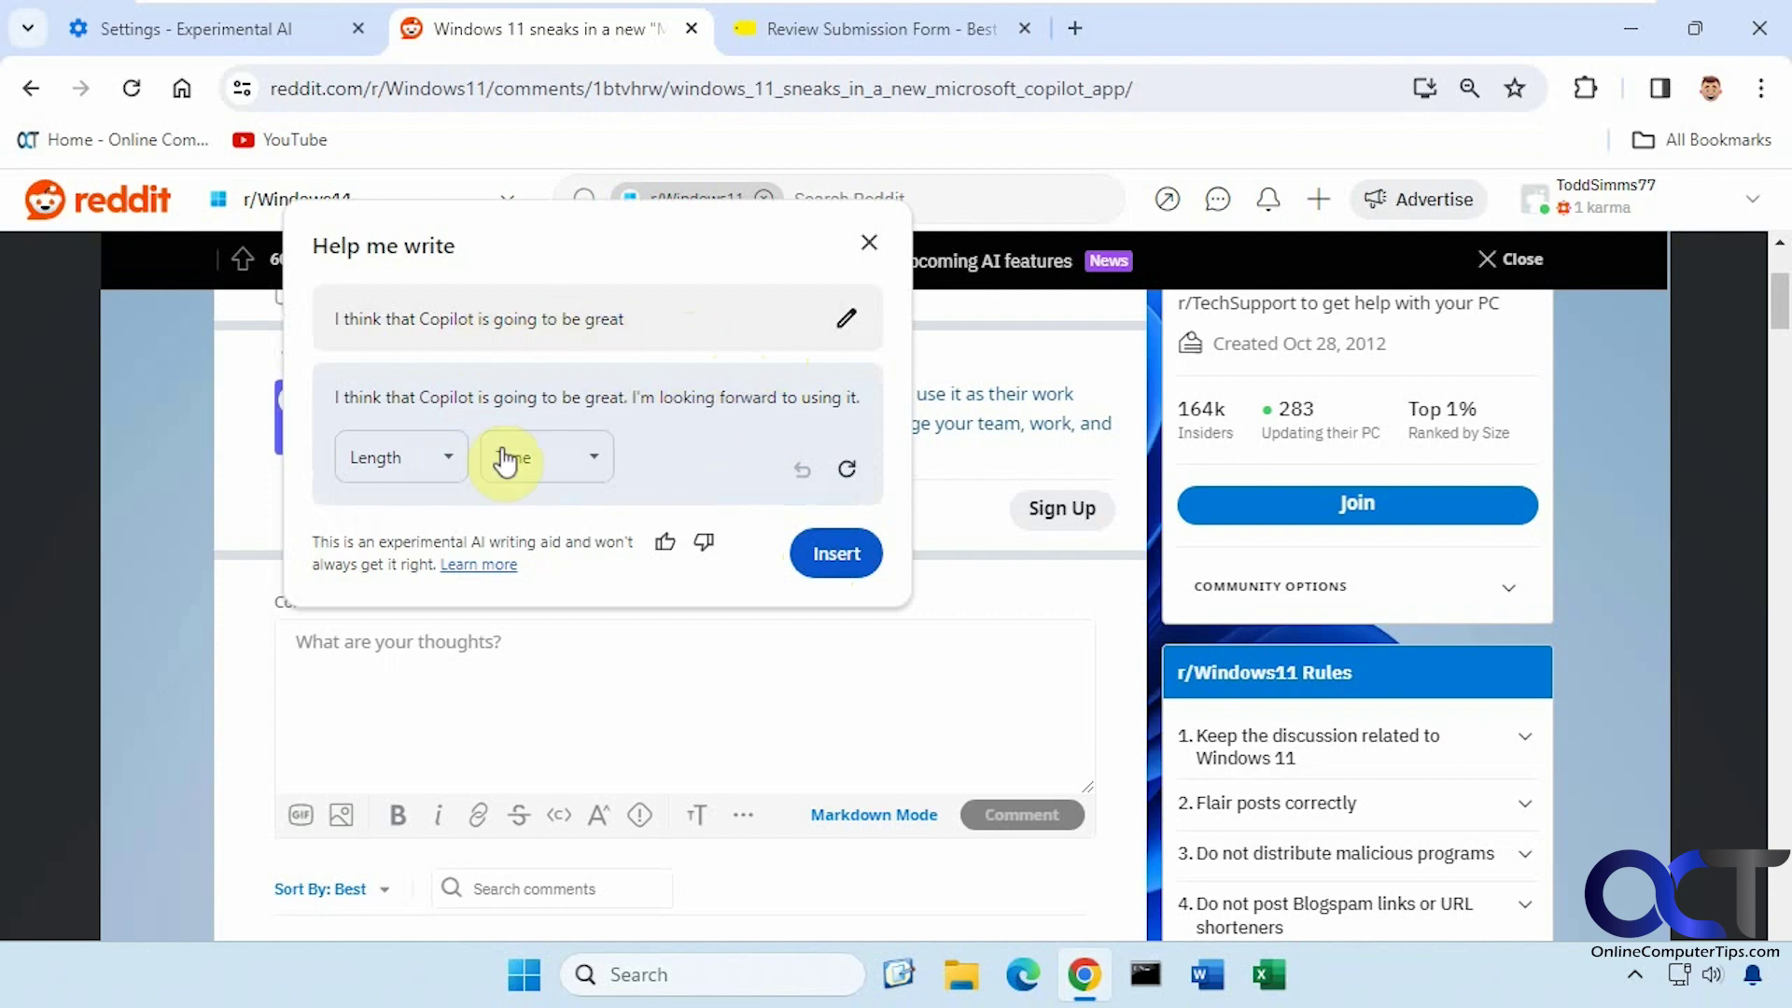
{"action": "left_click", "coordinate": [448, 462]}
{"action": "key", "text": "Down"}
{"action": "key", "text": "Down"}
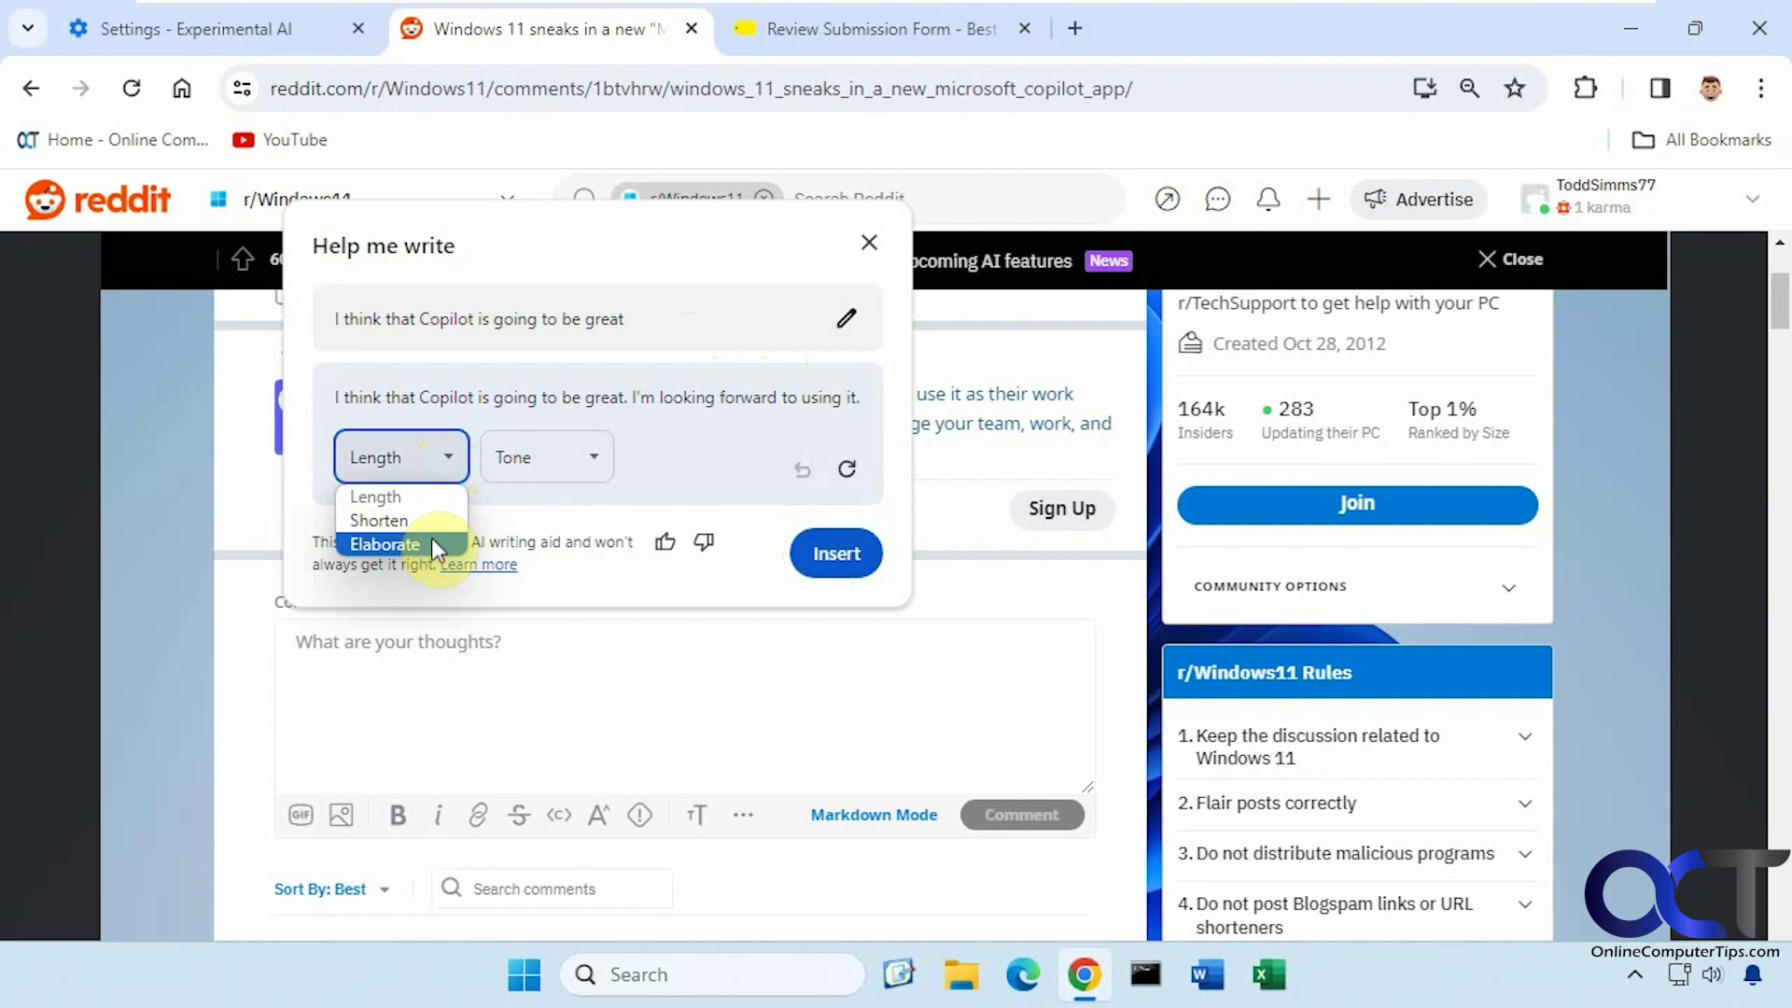
{"action": "left_click", "coordinate": [432, 543]}
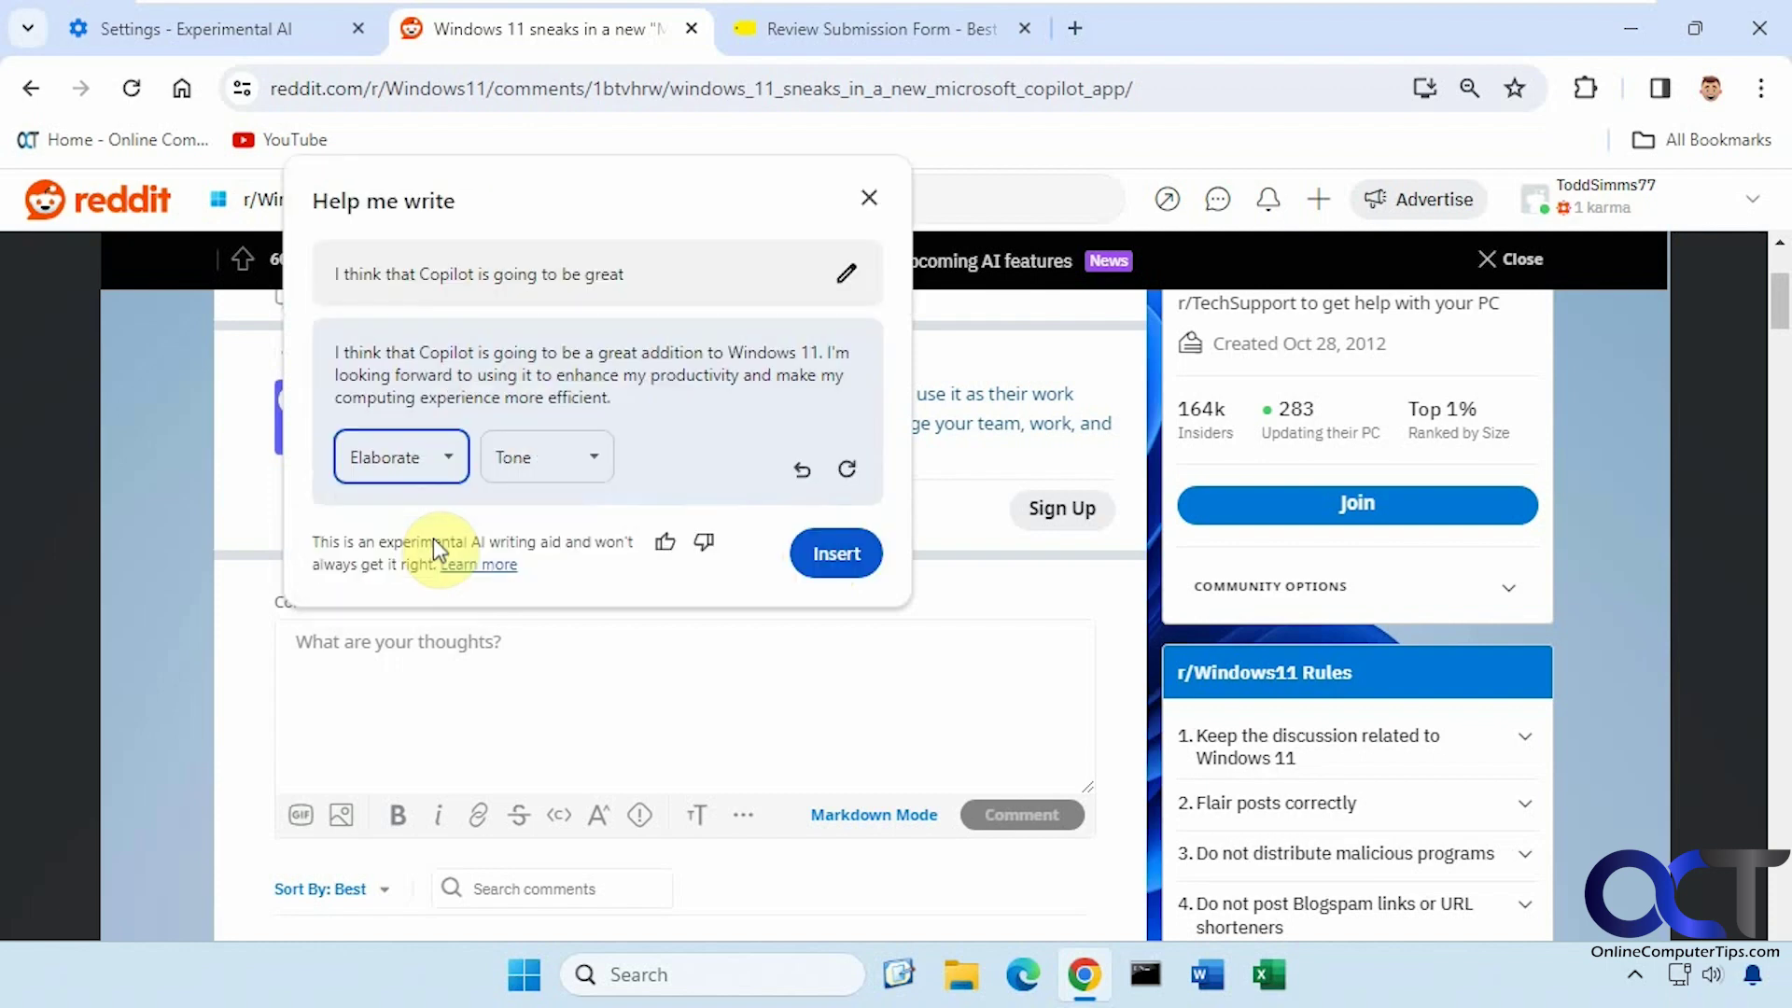
{"action": "left_click", "coordinate": [580, 472]}
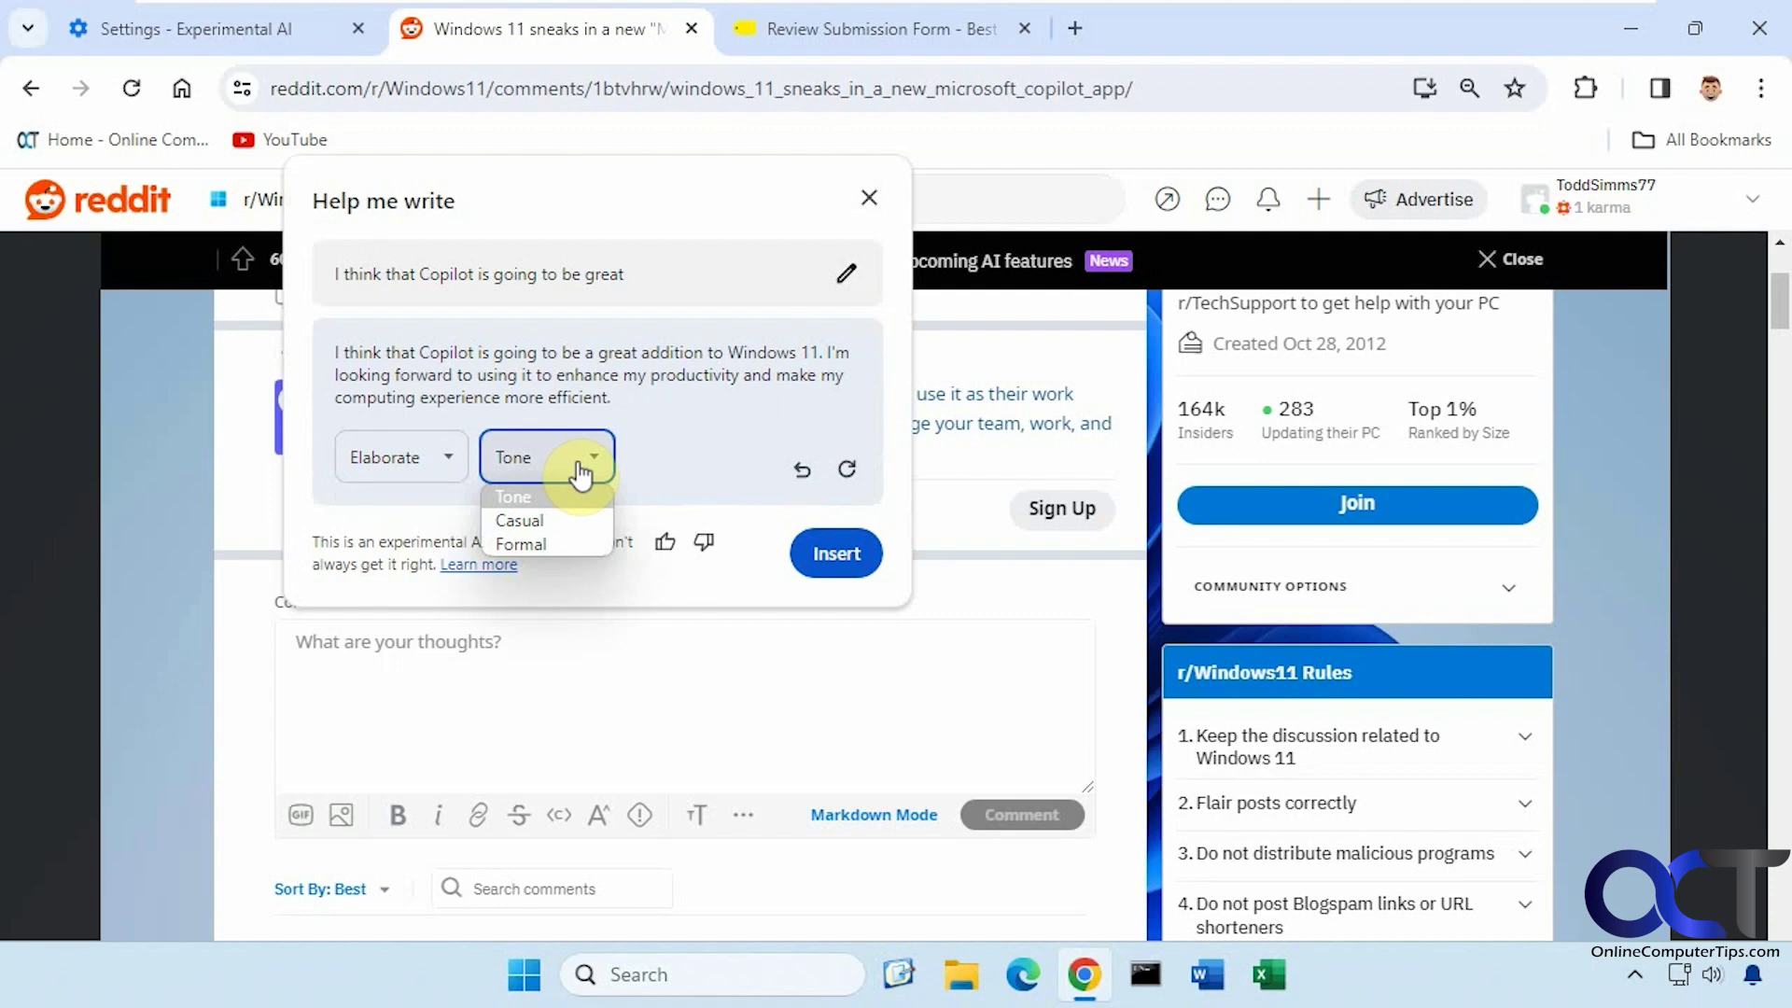
{"action": "left_click", "coordinate": [551, 520]}
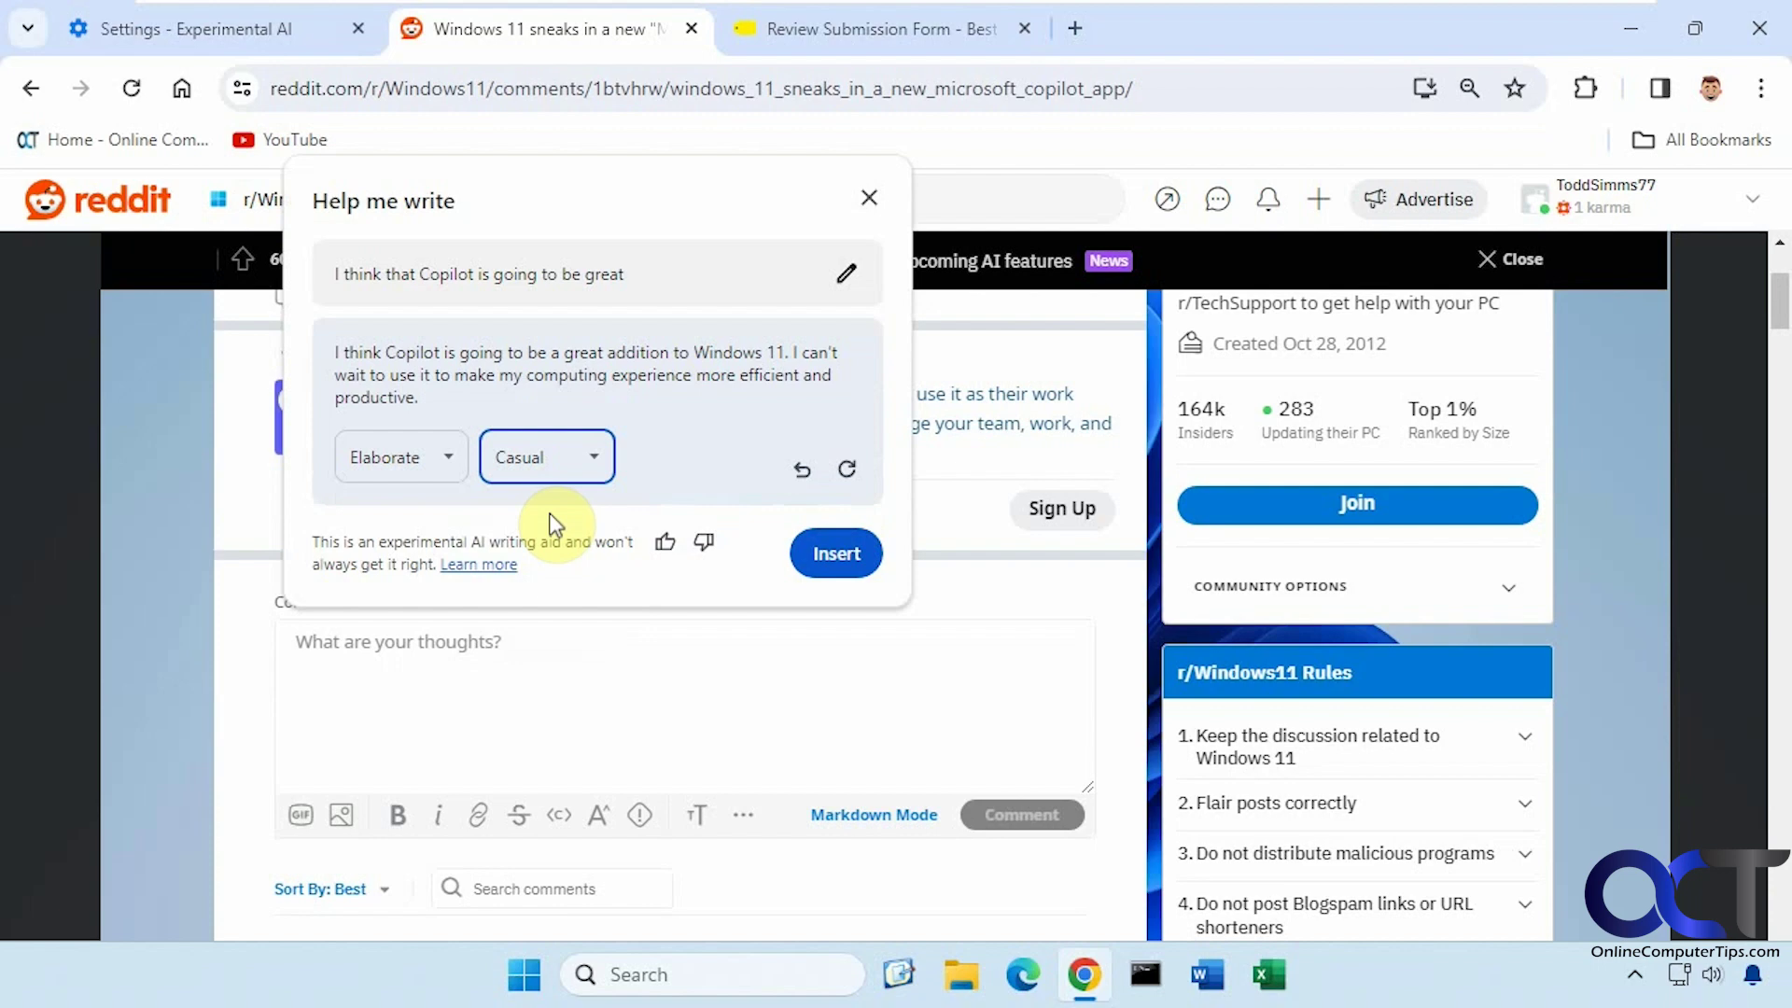
{"action": "left_click", "coordinate": [847, 472]}
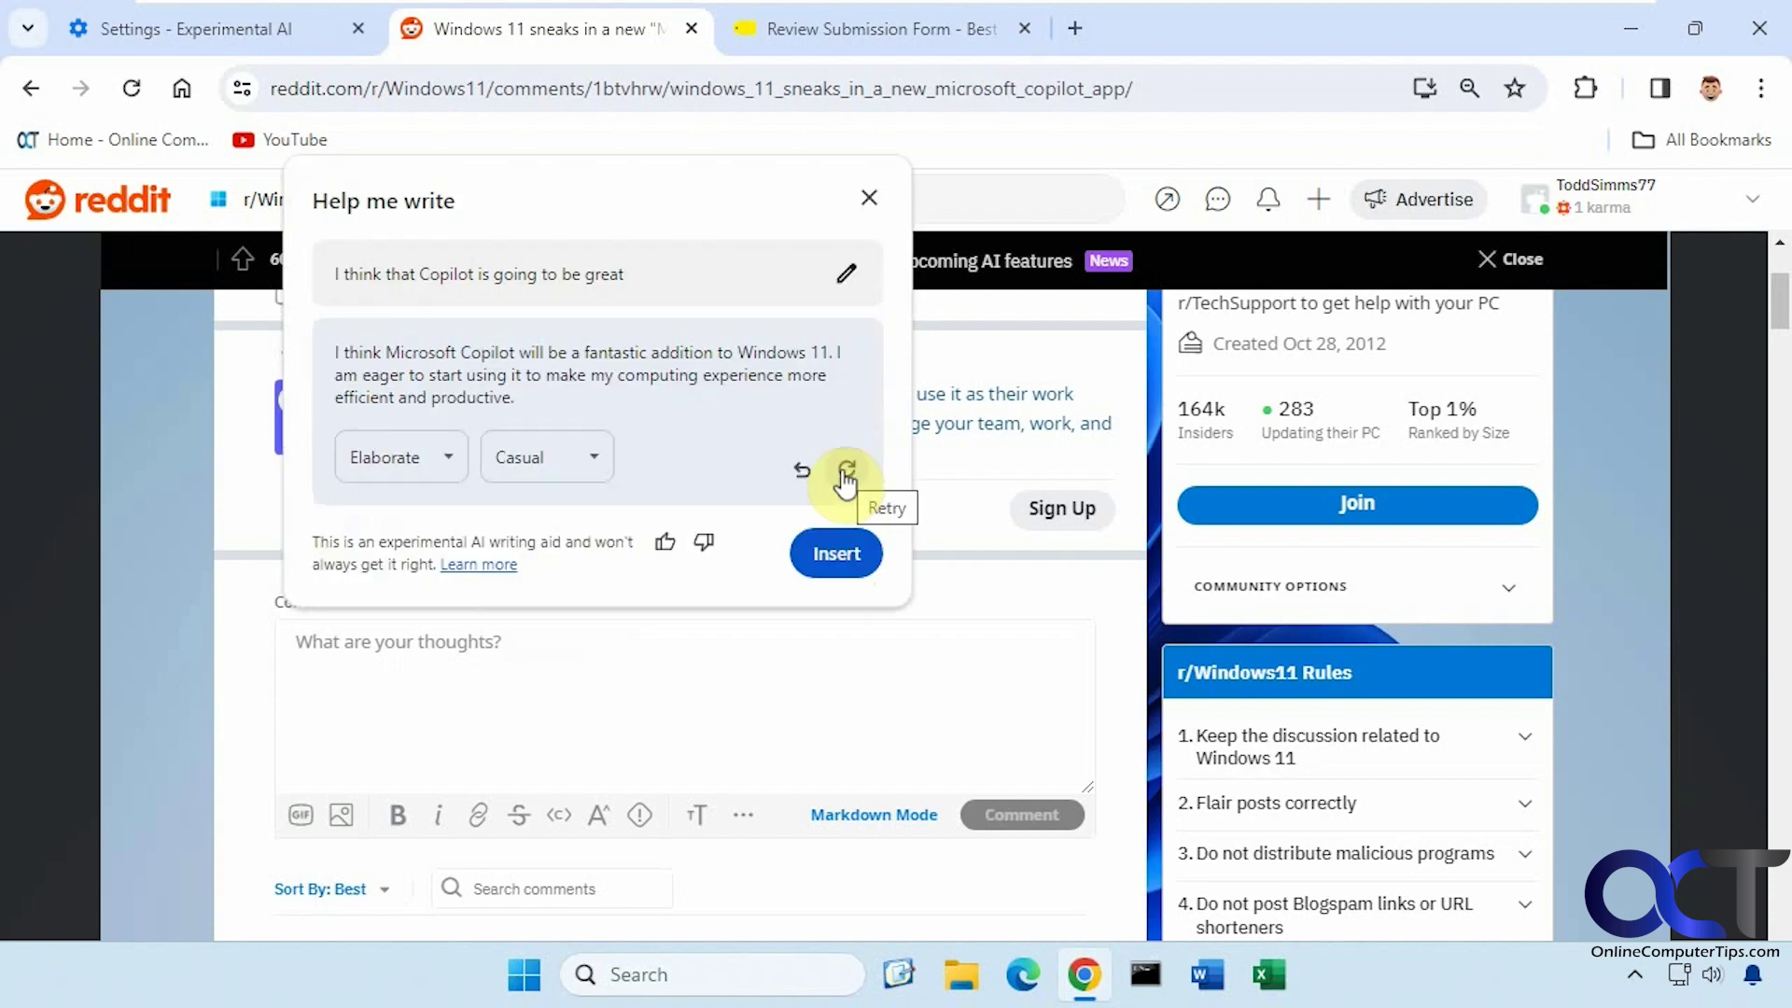
Step: Insert the draft into the Reddit comment box, then select and remove it
{"action": "left_click", "coordinate": [835, 554]}
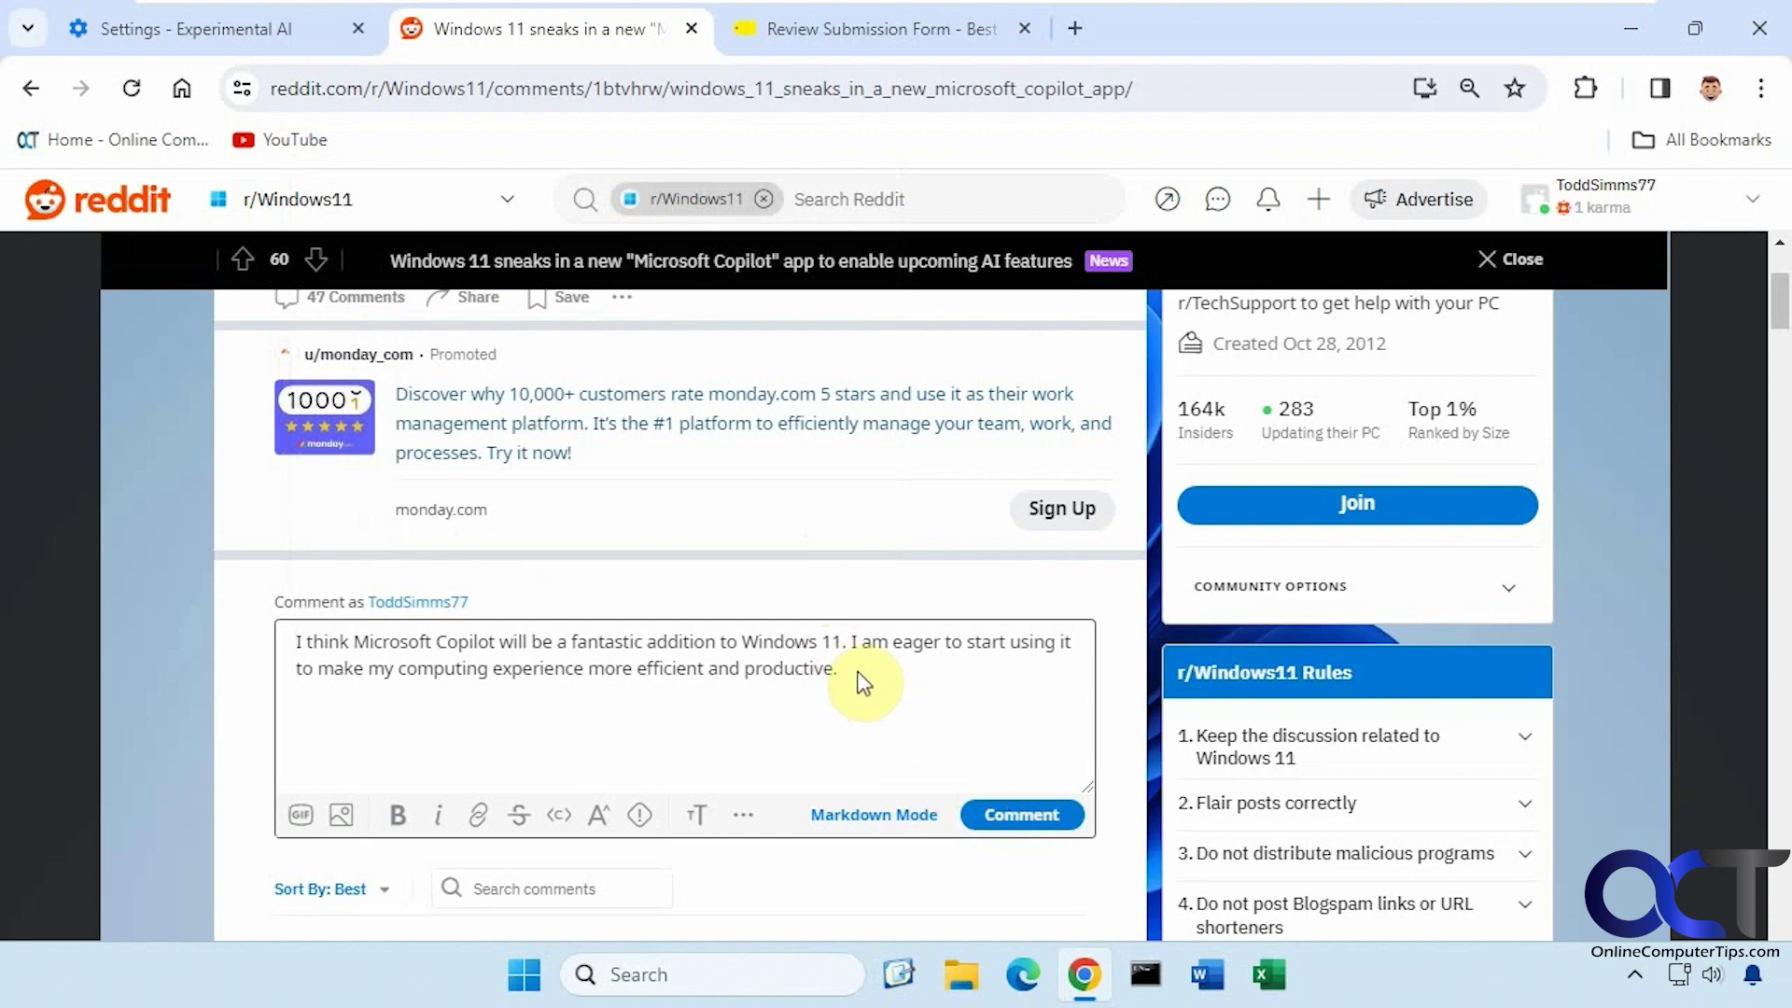
{"action": "left_click_drag", "start_coordinate": [860, 680], "coordinate": [445, 620]}
{"action": "key", "text": "ctrl+x"}
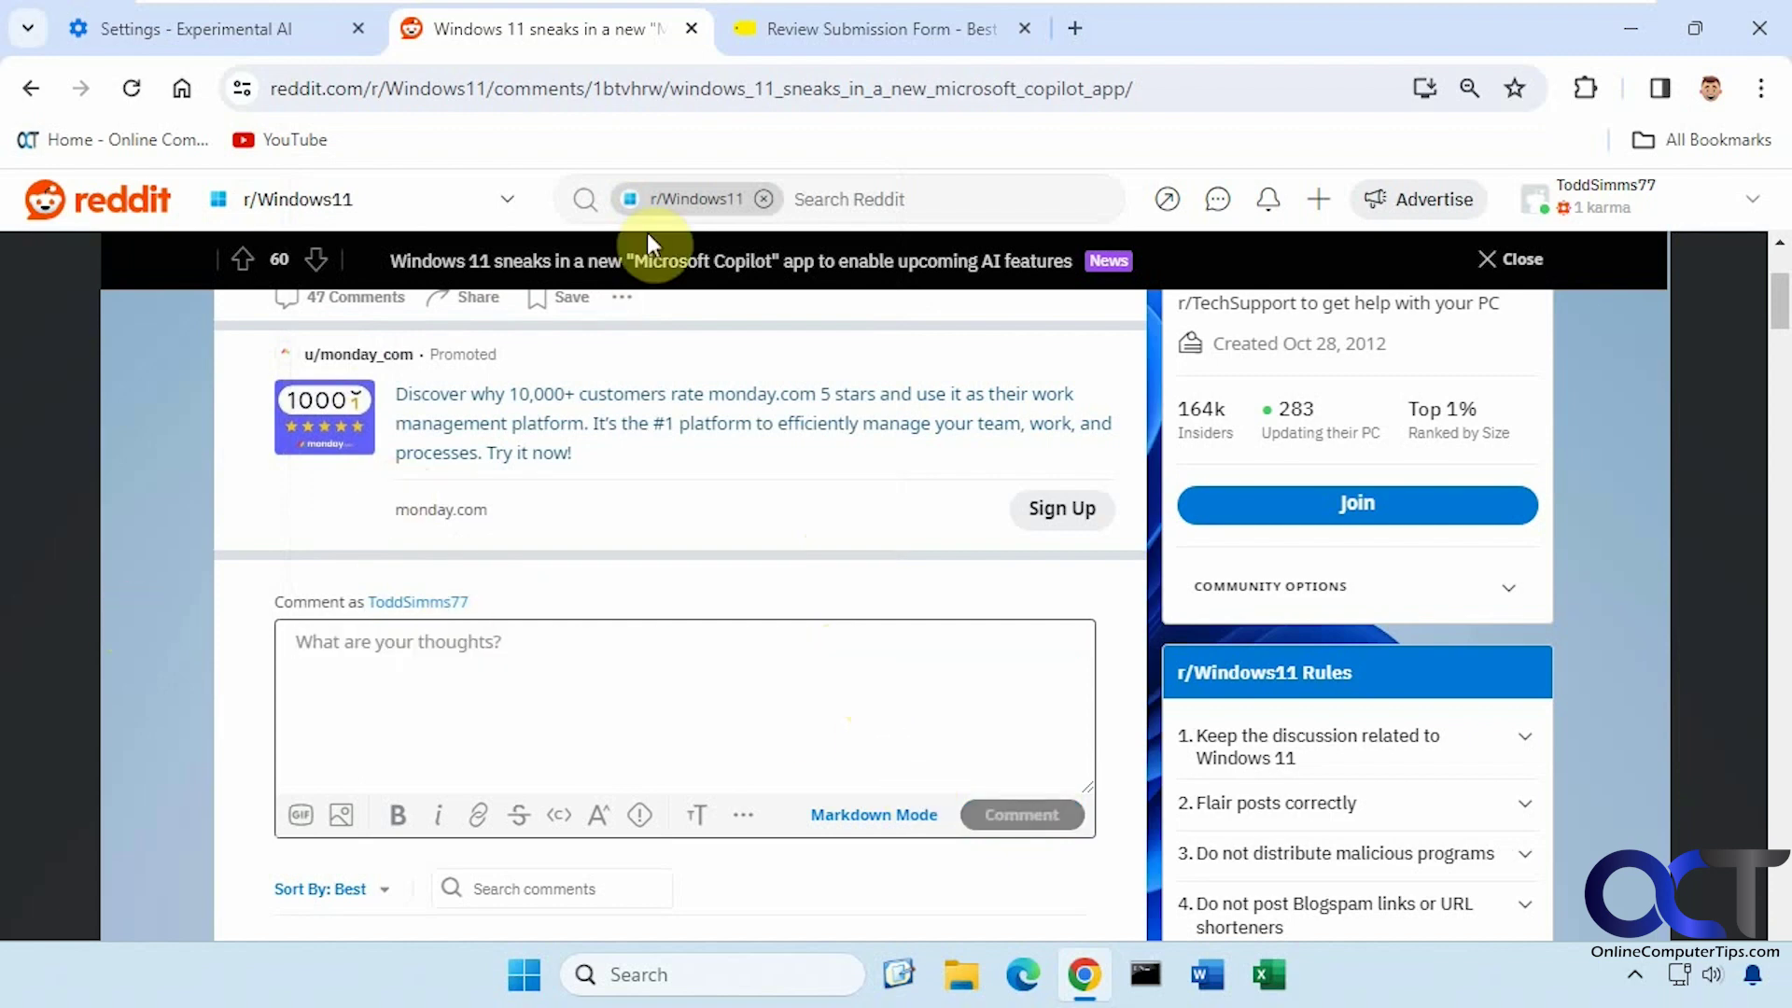
Step: Rate the Best Buy laptop 4 stars and start Help me write with a prompt praising its power and features
{"action": "left_click", "coordinate": [814, 30]}
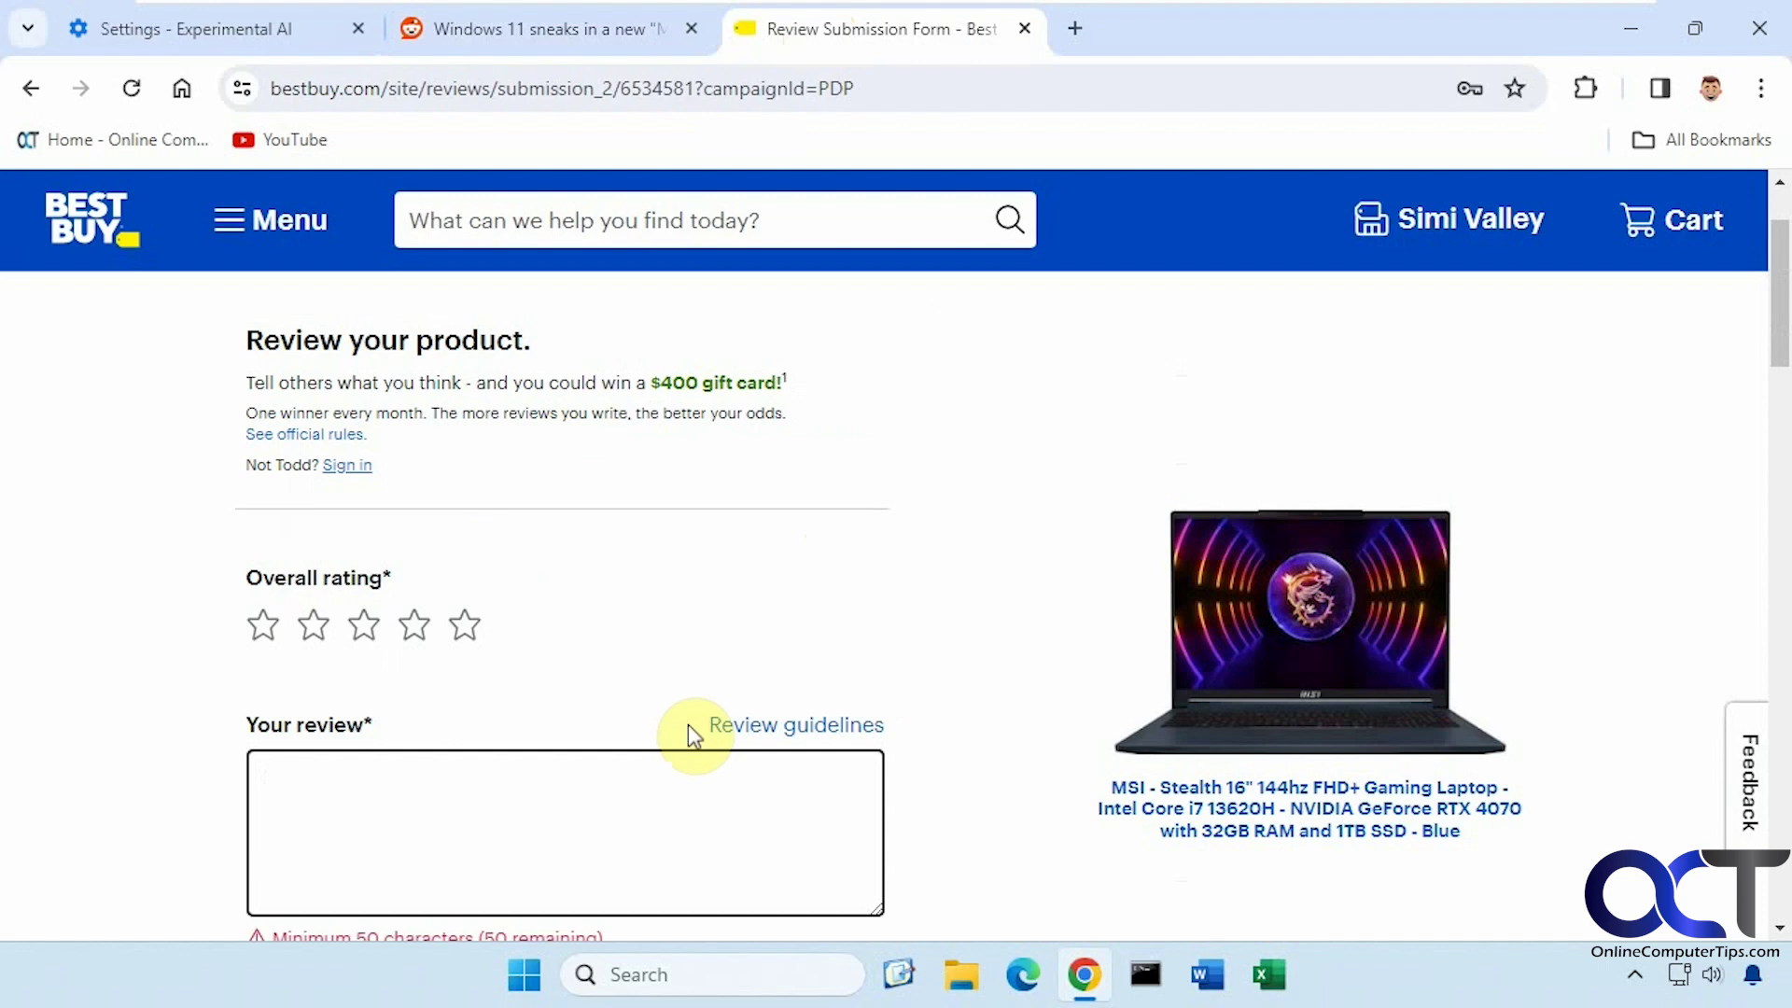
{"action": "left_click", "coordinate": [416, 629]}
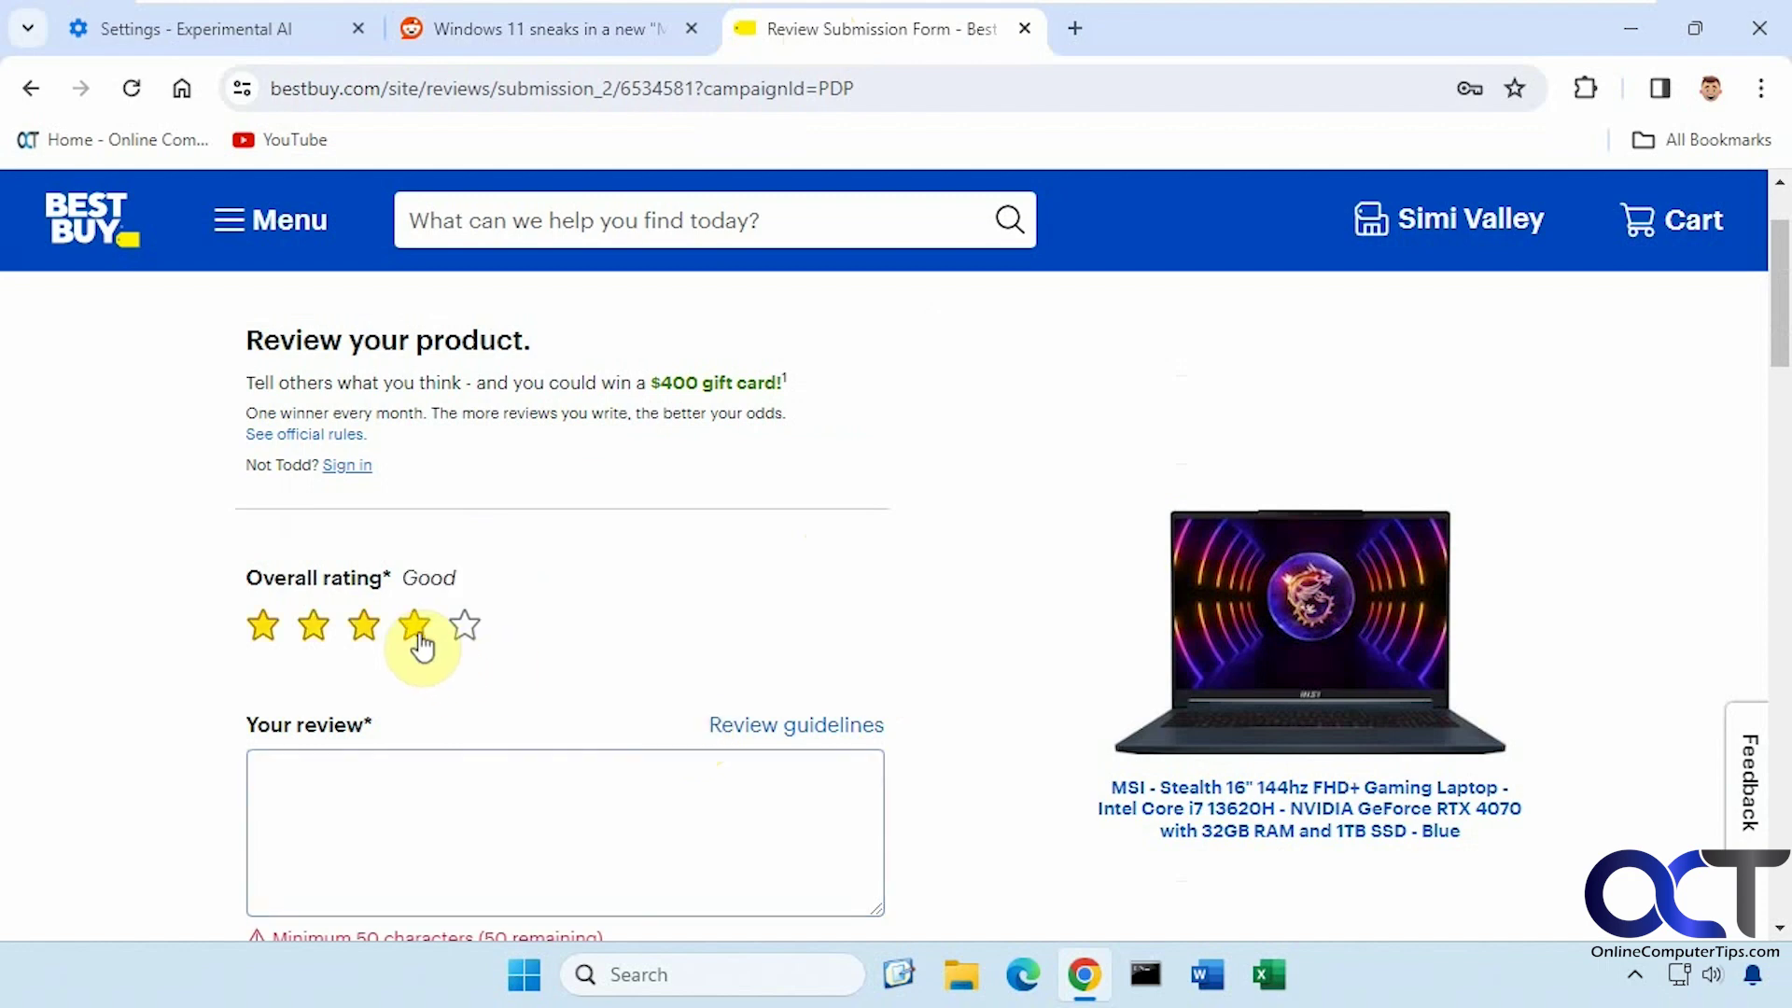
{"action": "right_click", "coordinate": [560, 775]}
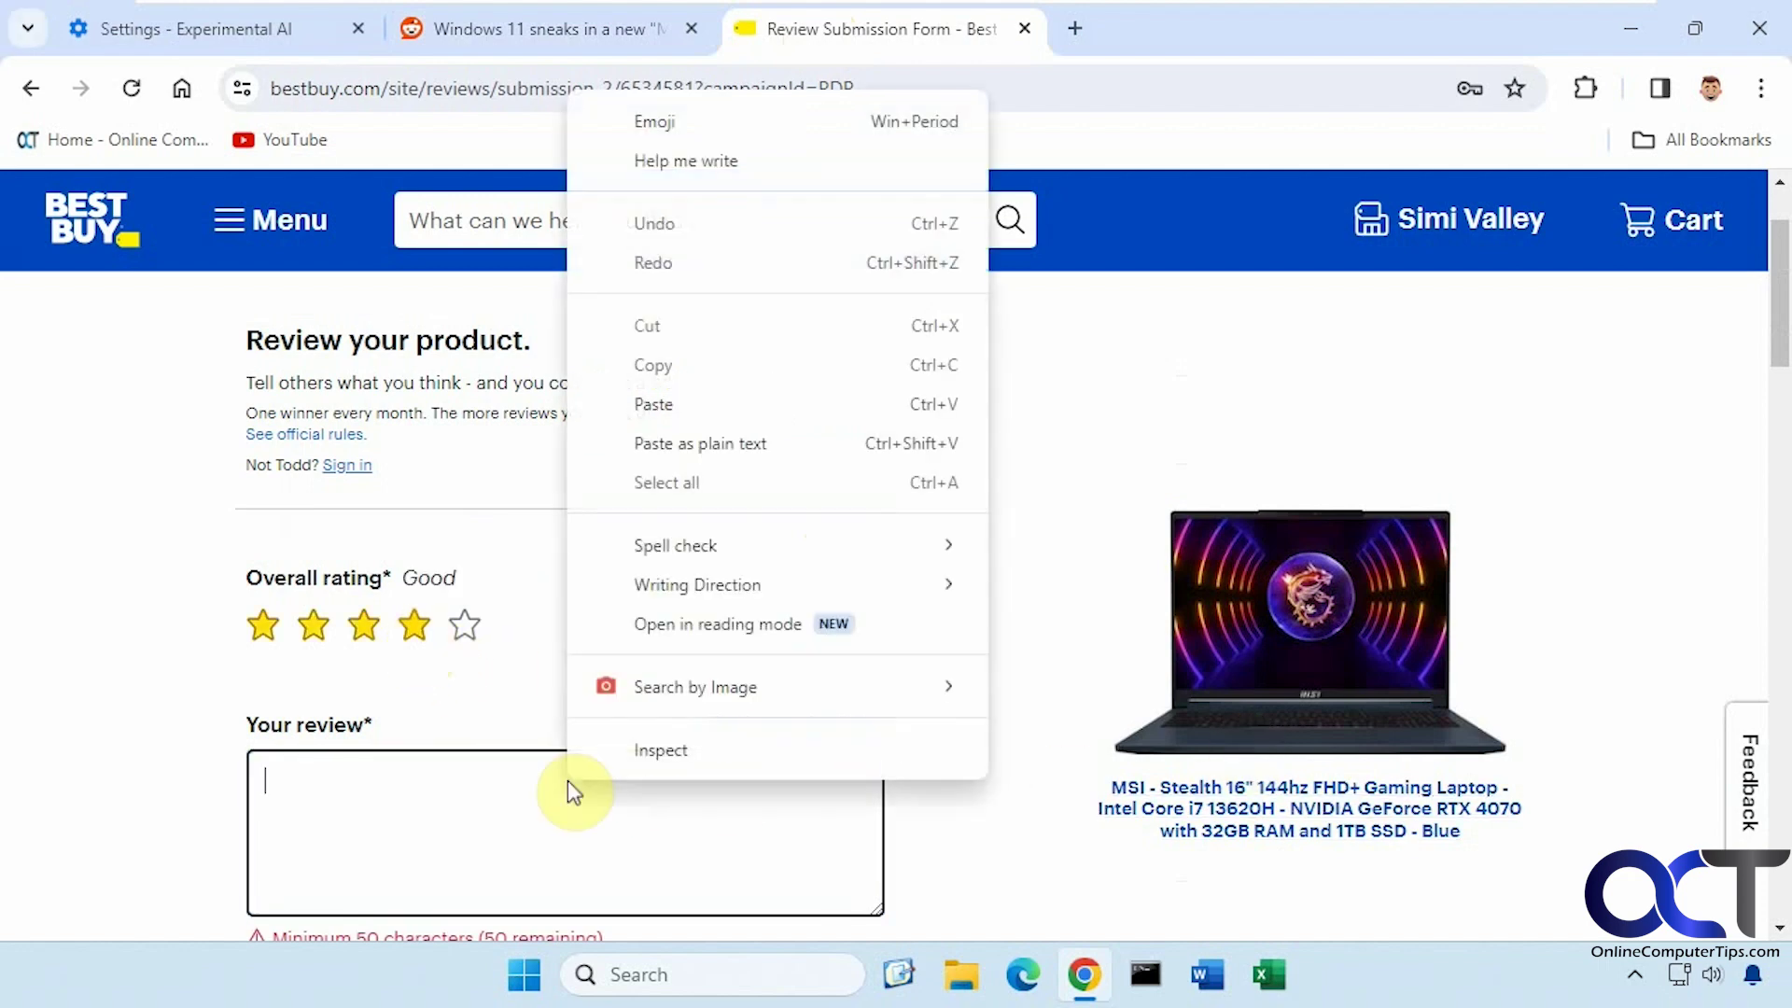
{"action": "left_click", "coordinate": [677, 157]}
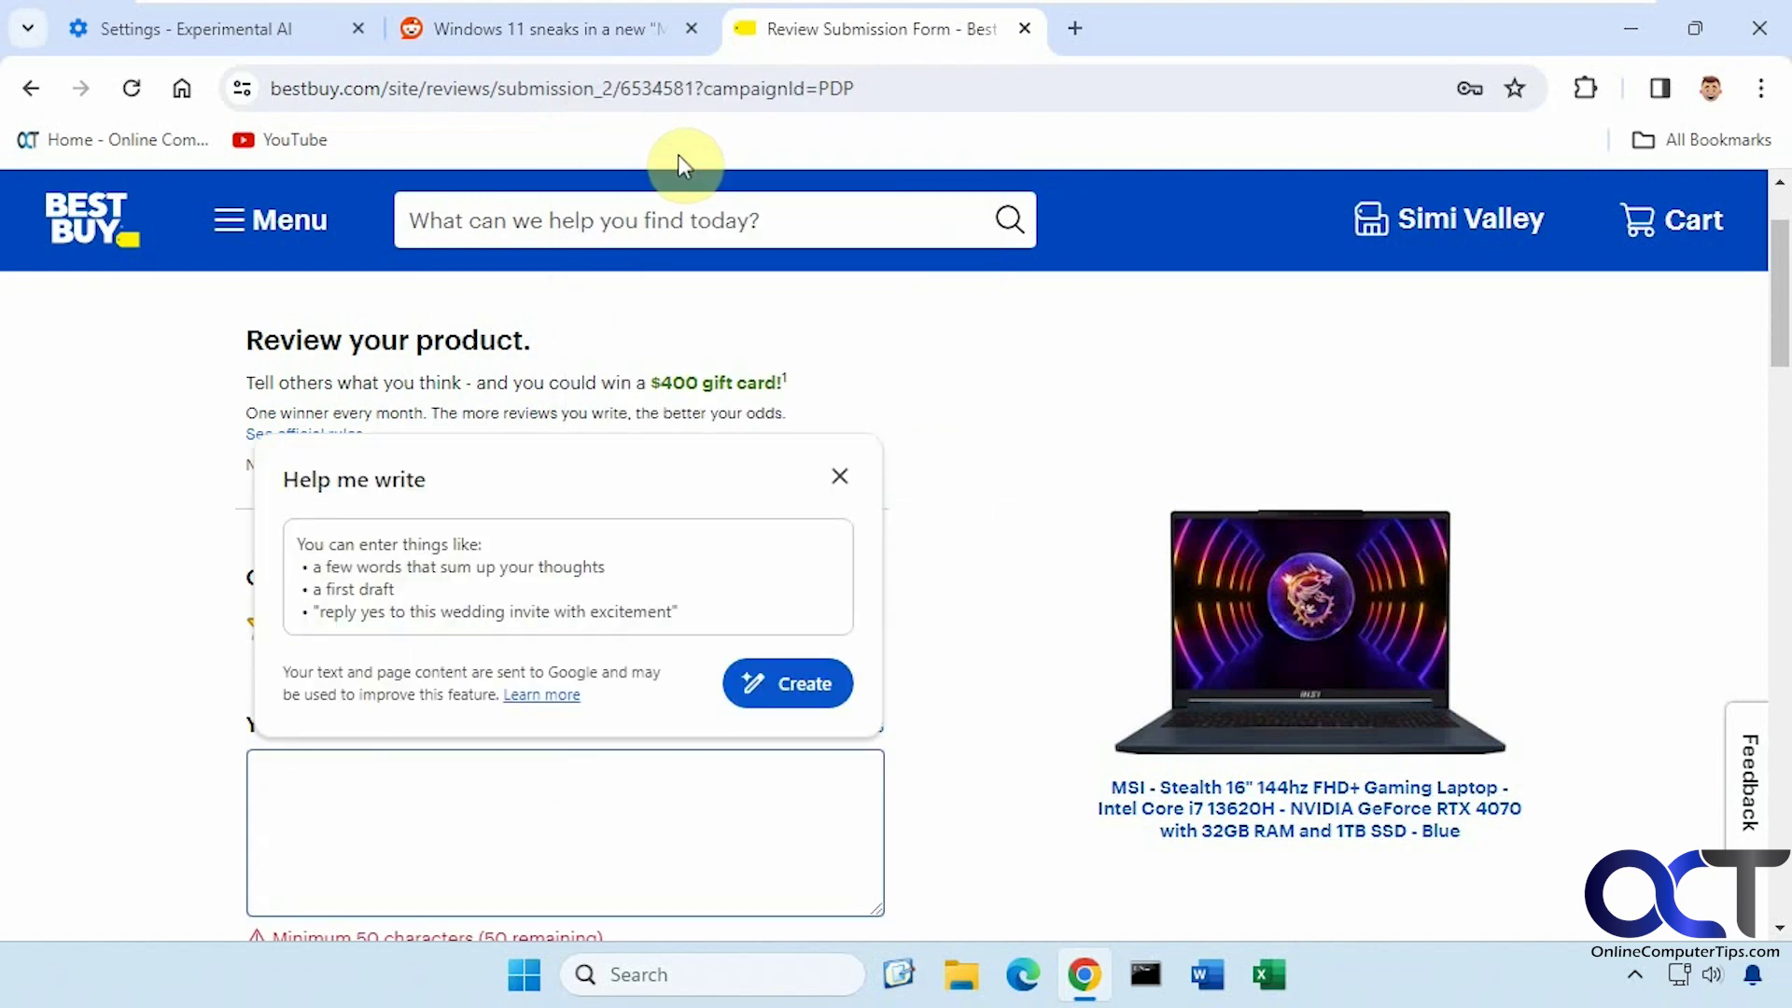
{"action": "left_click", "coordinate": [581, 566]}
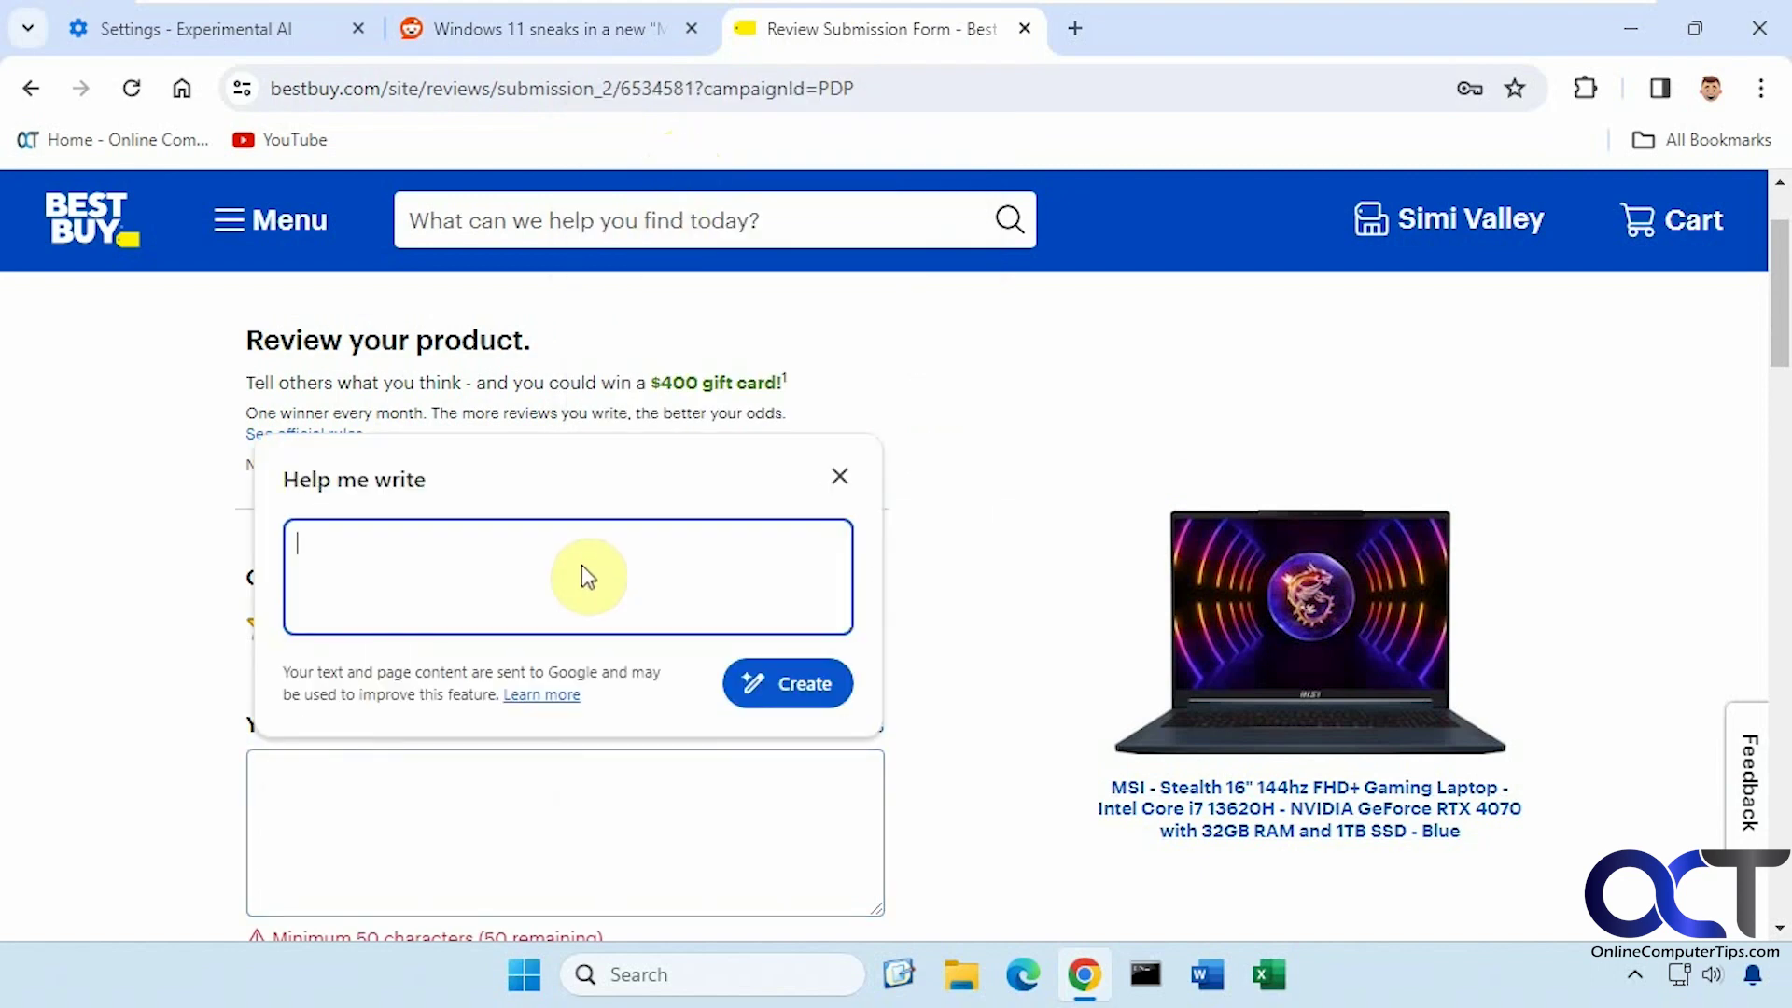
{"action": "type", "text": "I think this laptop is very"}
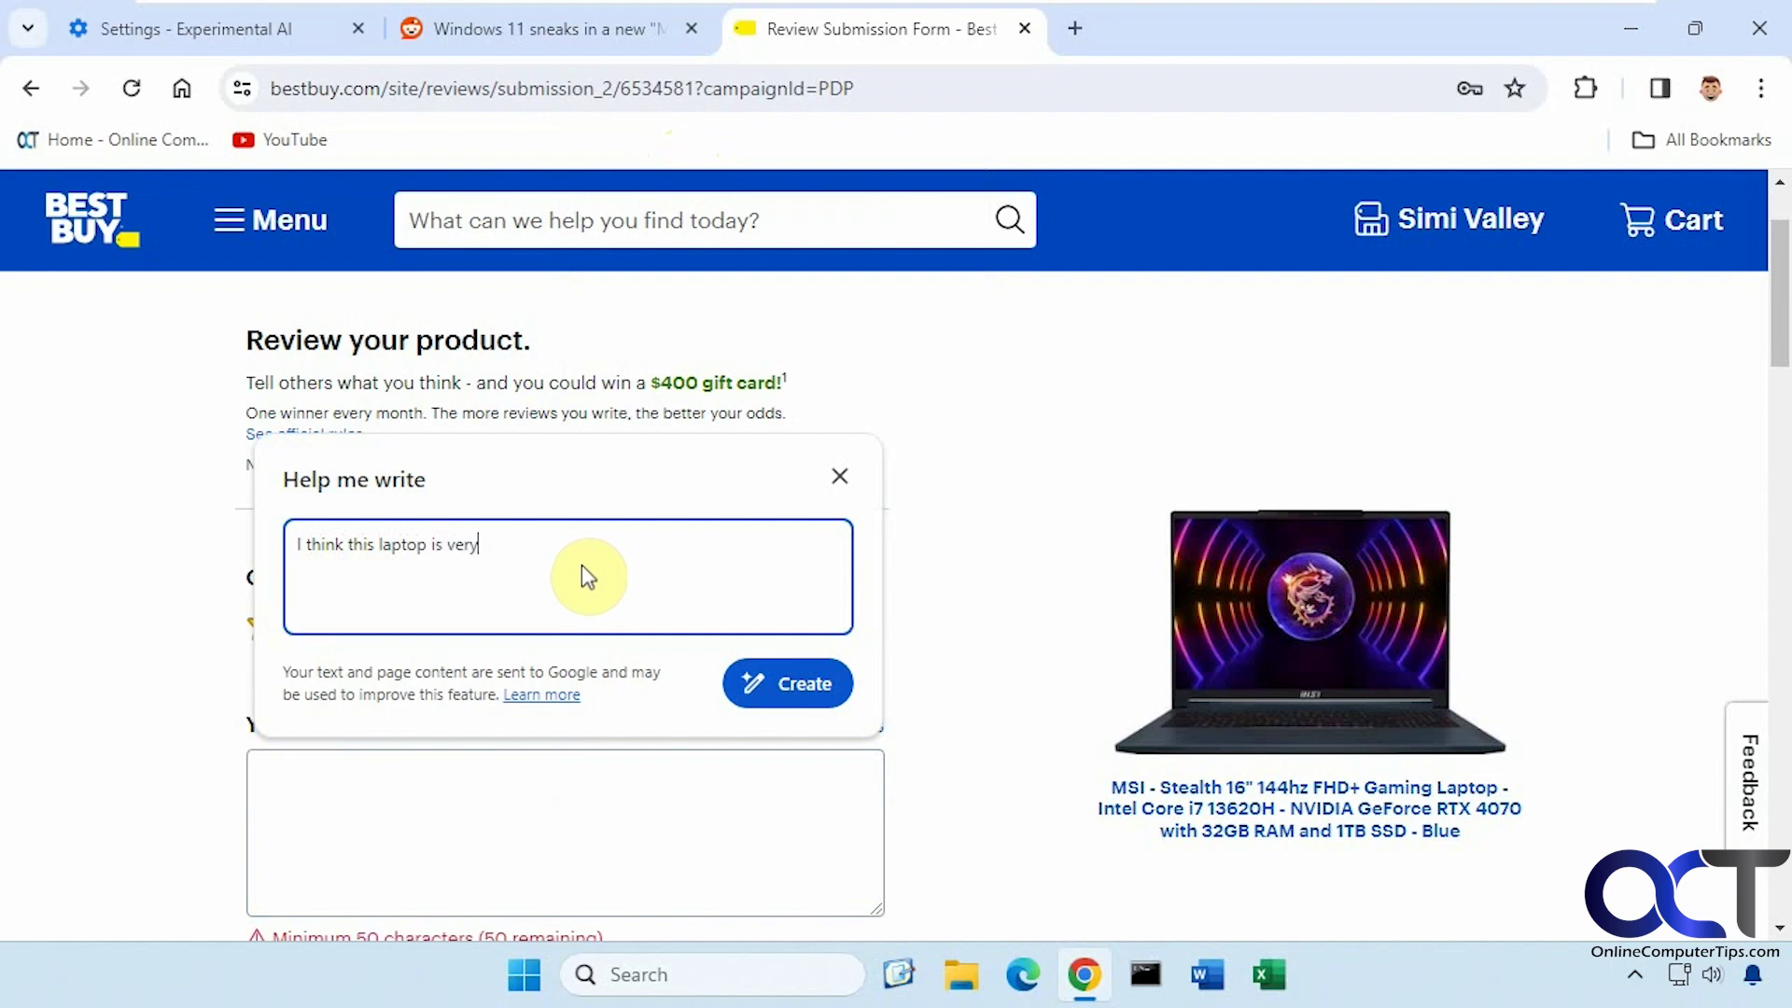
{"action": "type", "text": " powerful and has a lot of grea"}
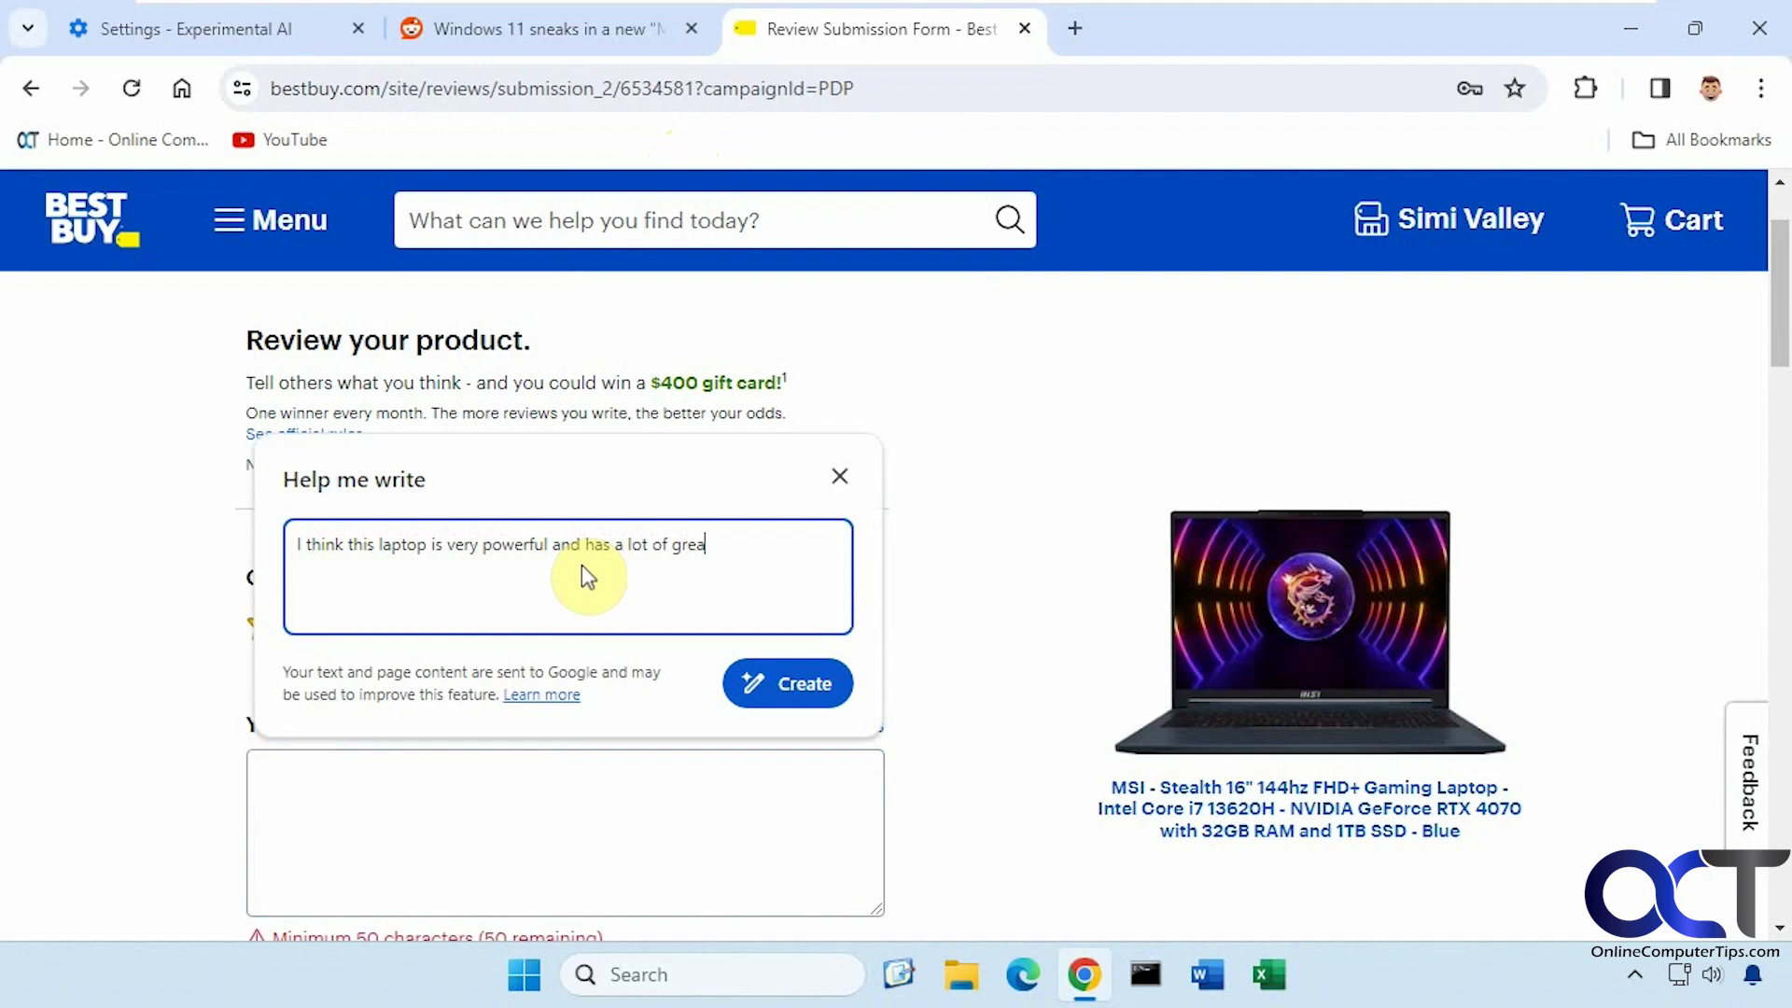
{"action": "type", "text": "t features"}
Step: Generate the review draft, make it Elaborate and Formal, and insert it into the review box
{"action": "left_click", "coordinate": [736, 687]}
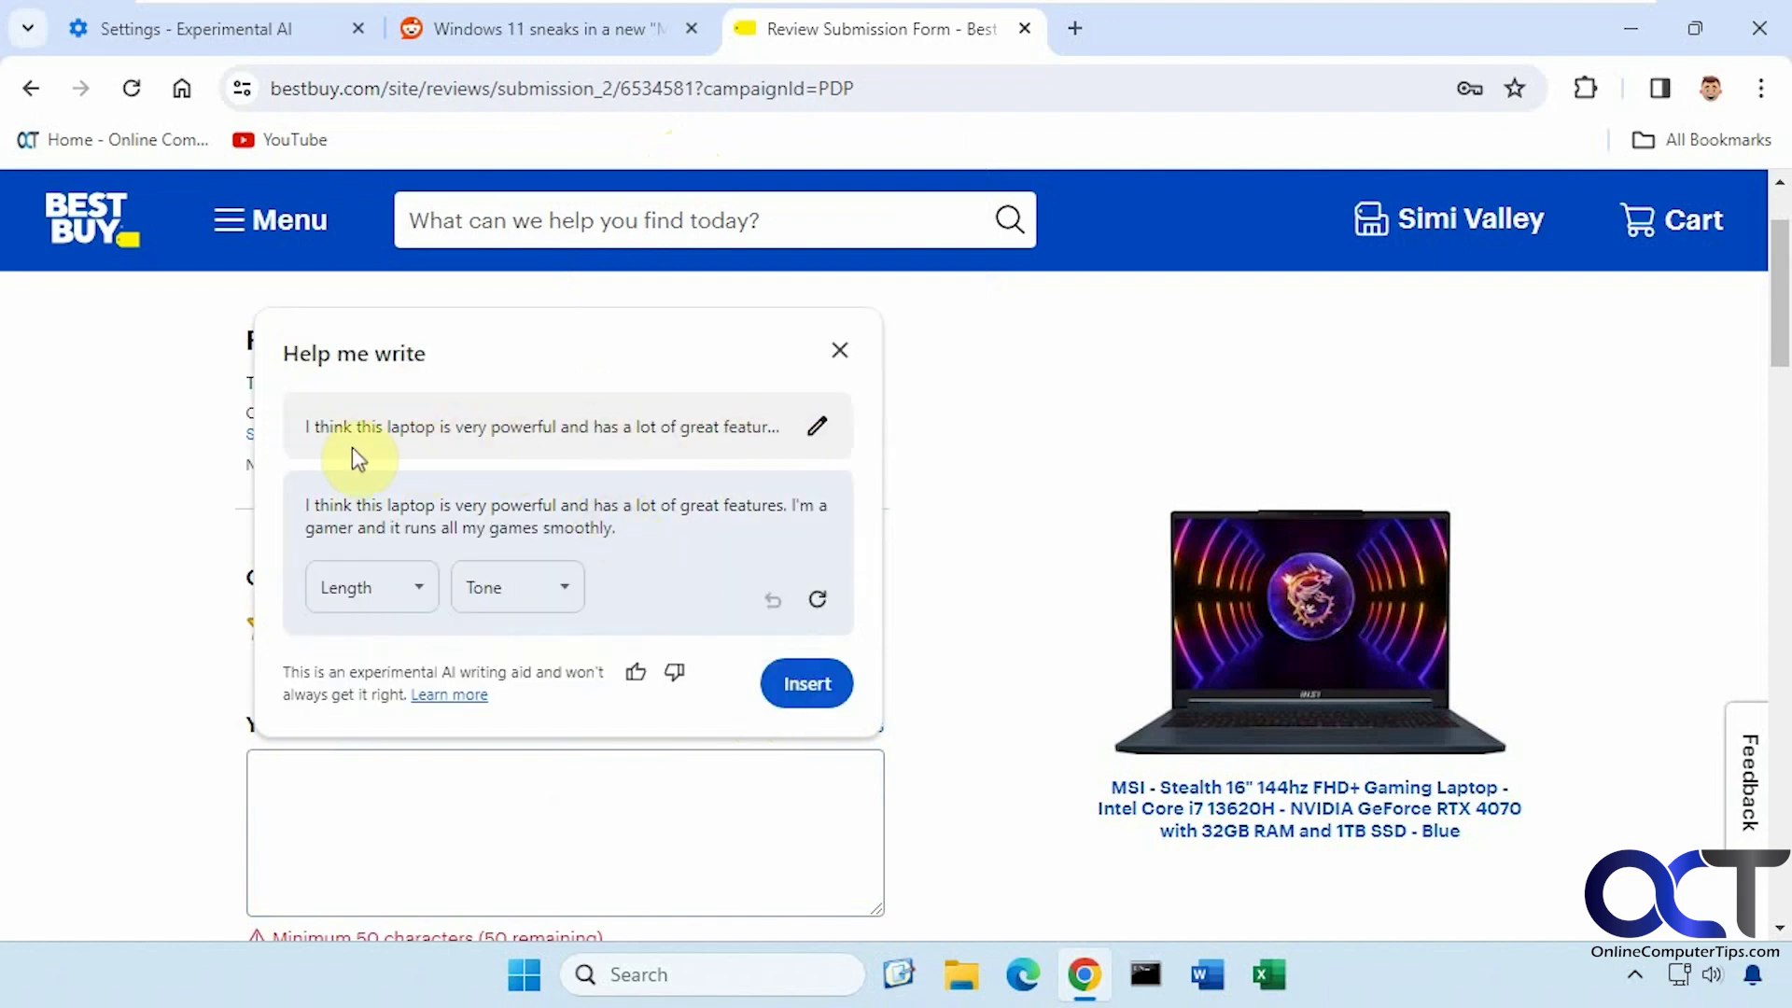
{"action": "left_click", "coordinate": [407, 597]}
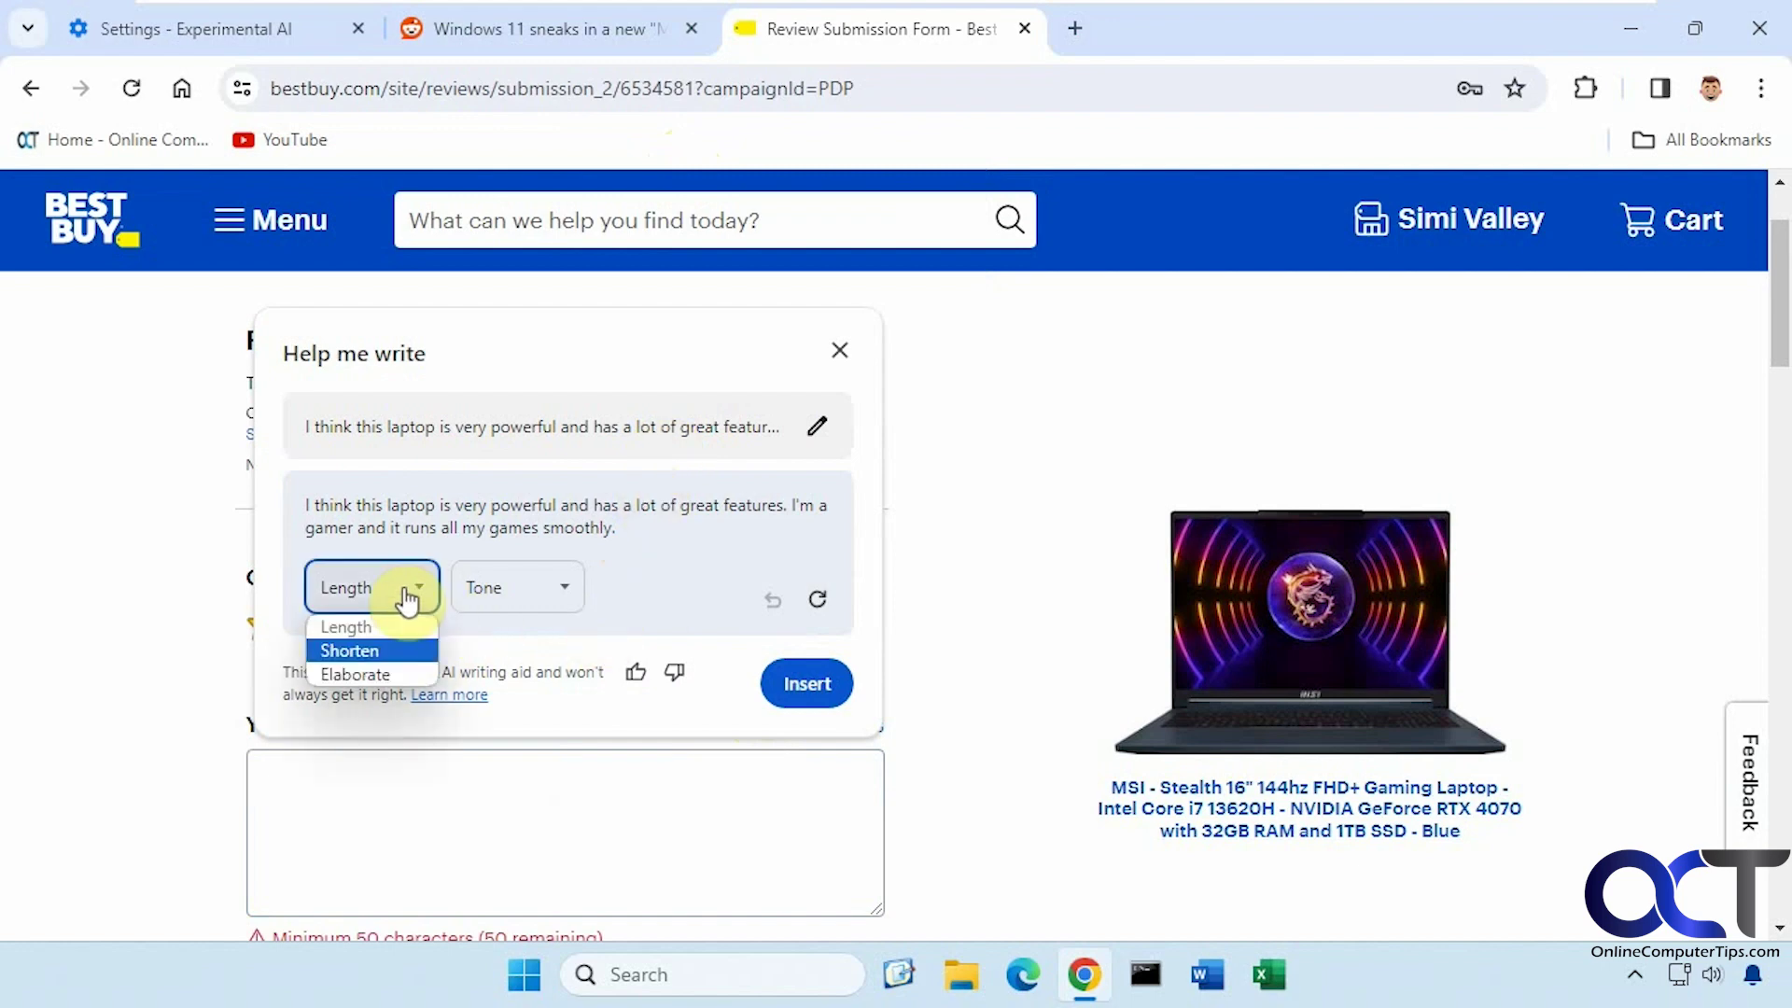
{"action": "left_click", "coordinate": [384, 673]}
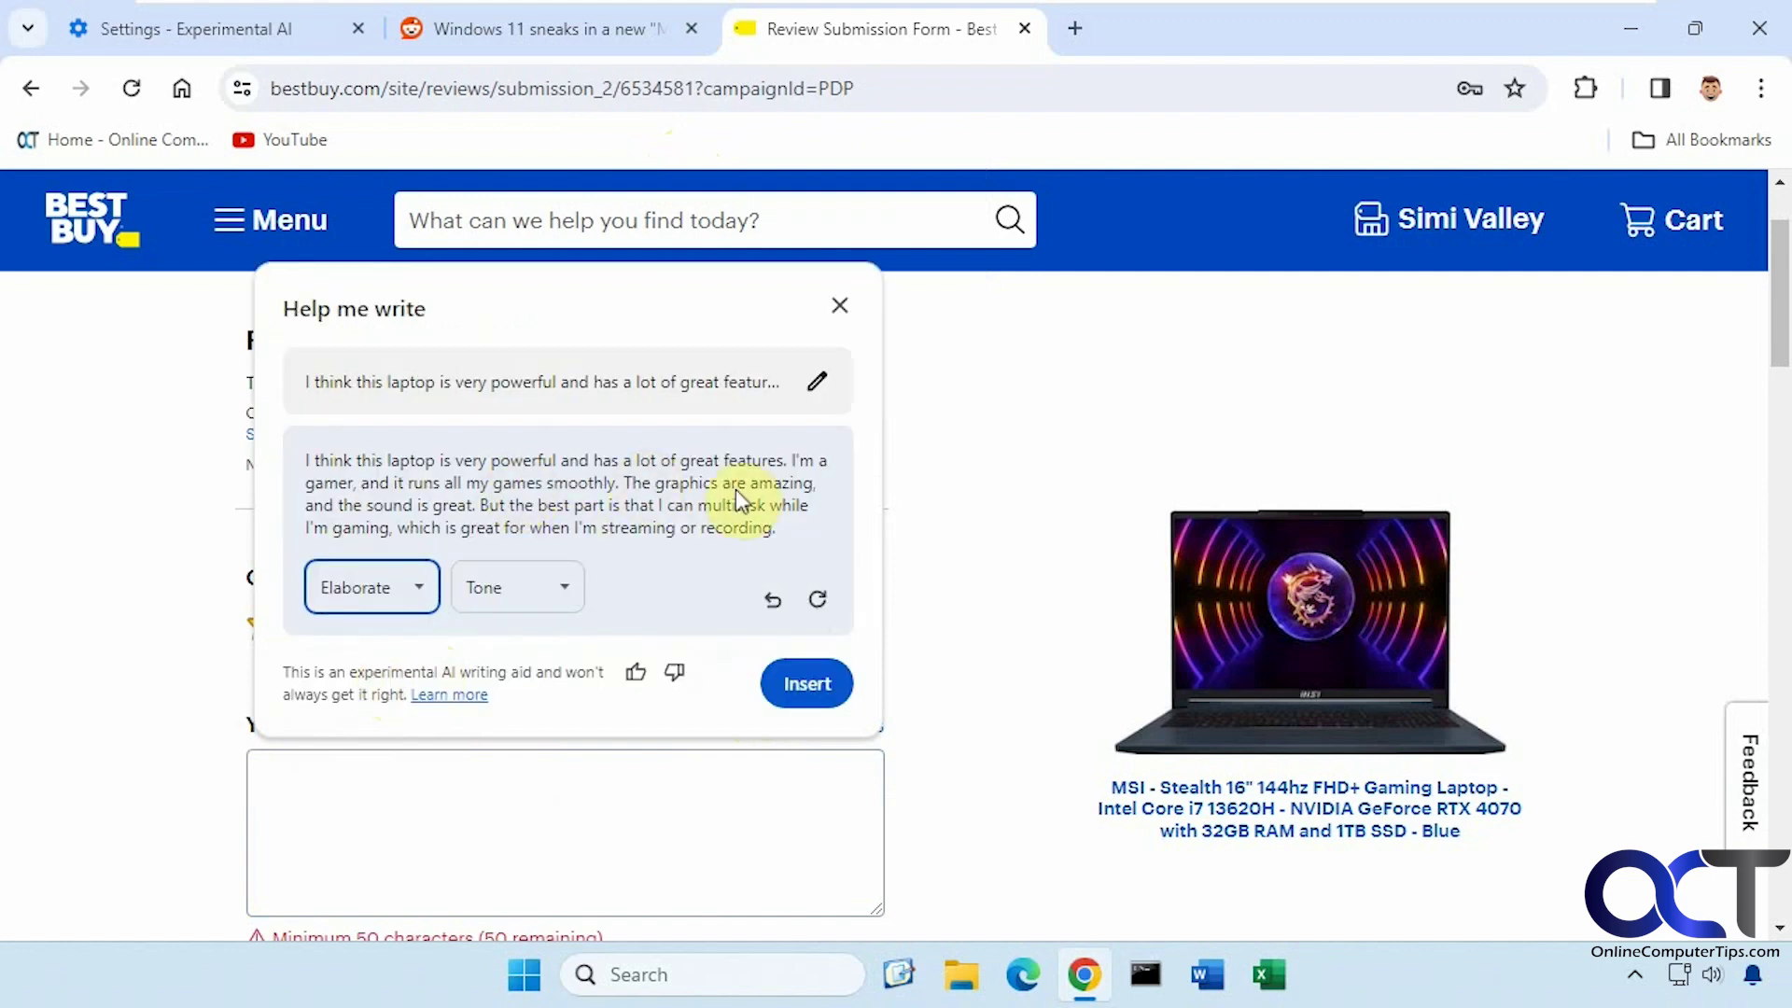
{"action": "left_click", "coordinate": [565, 590]}
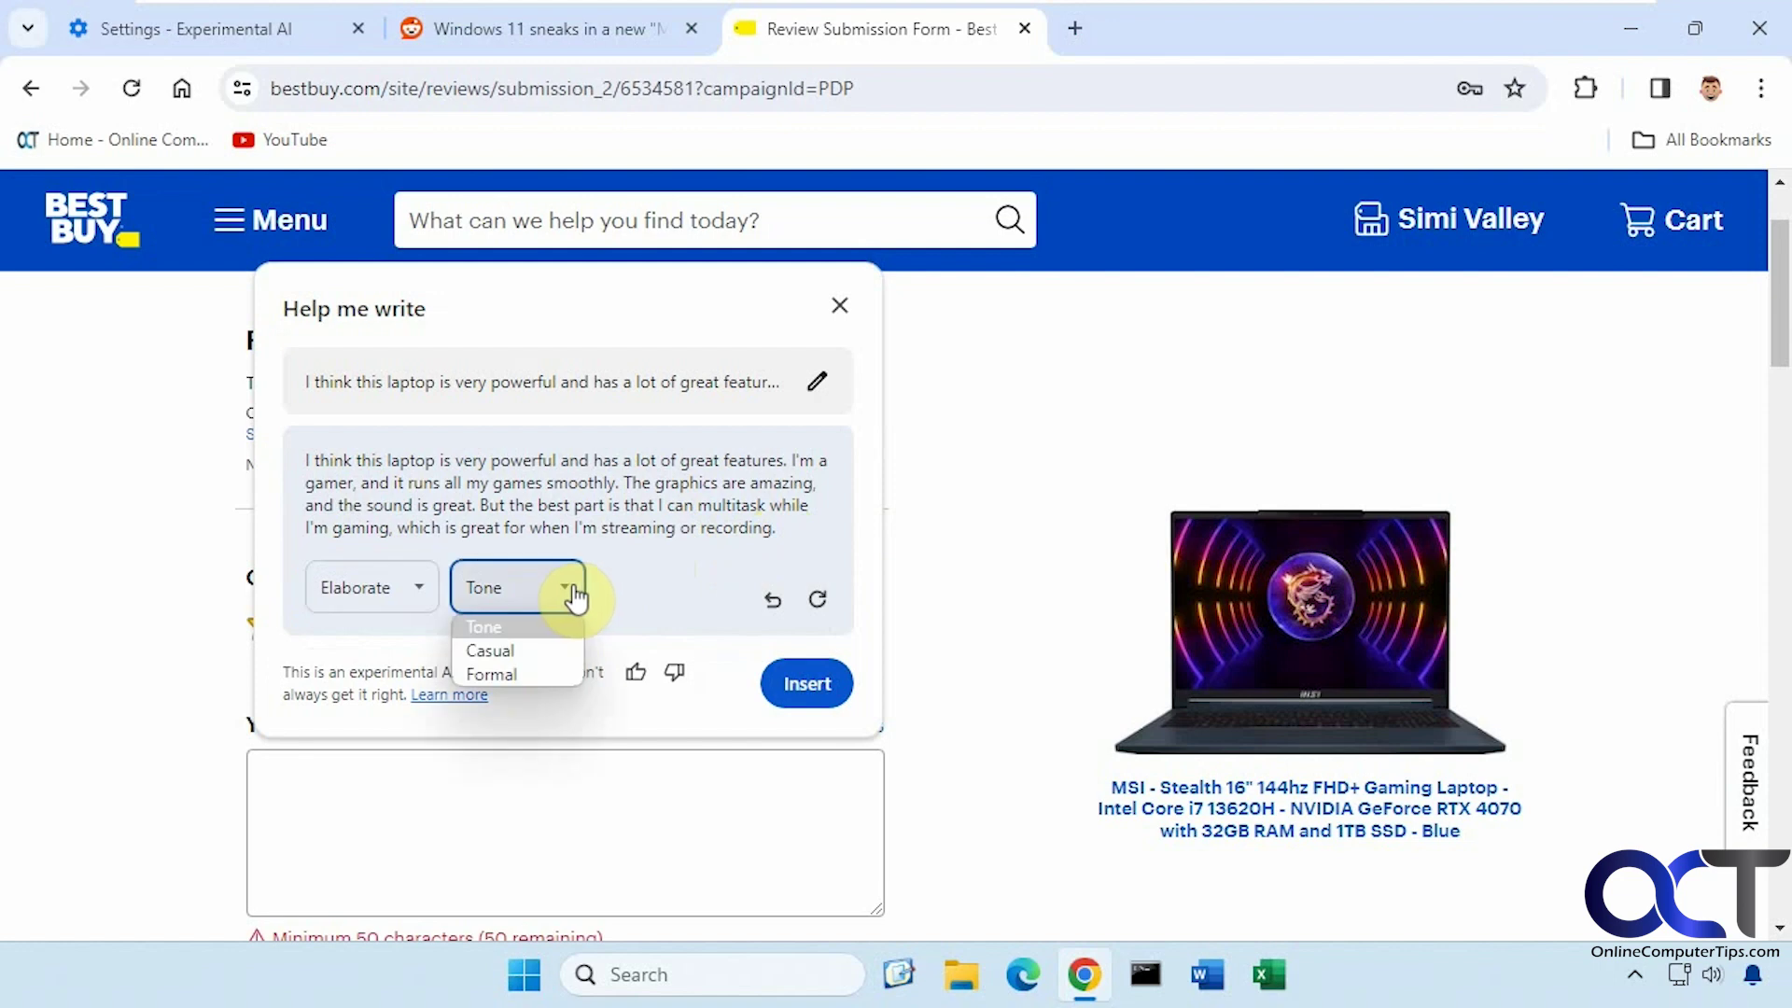
{"action": "left_click", "coordinate": [513, 674]}
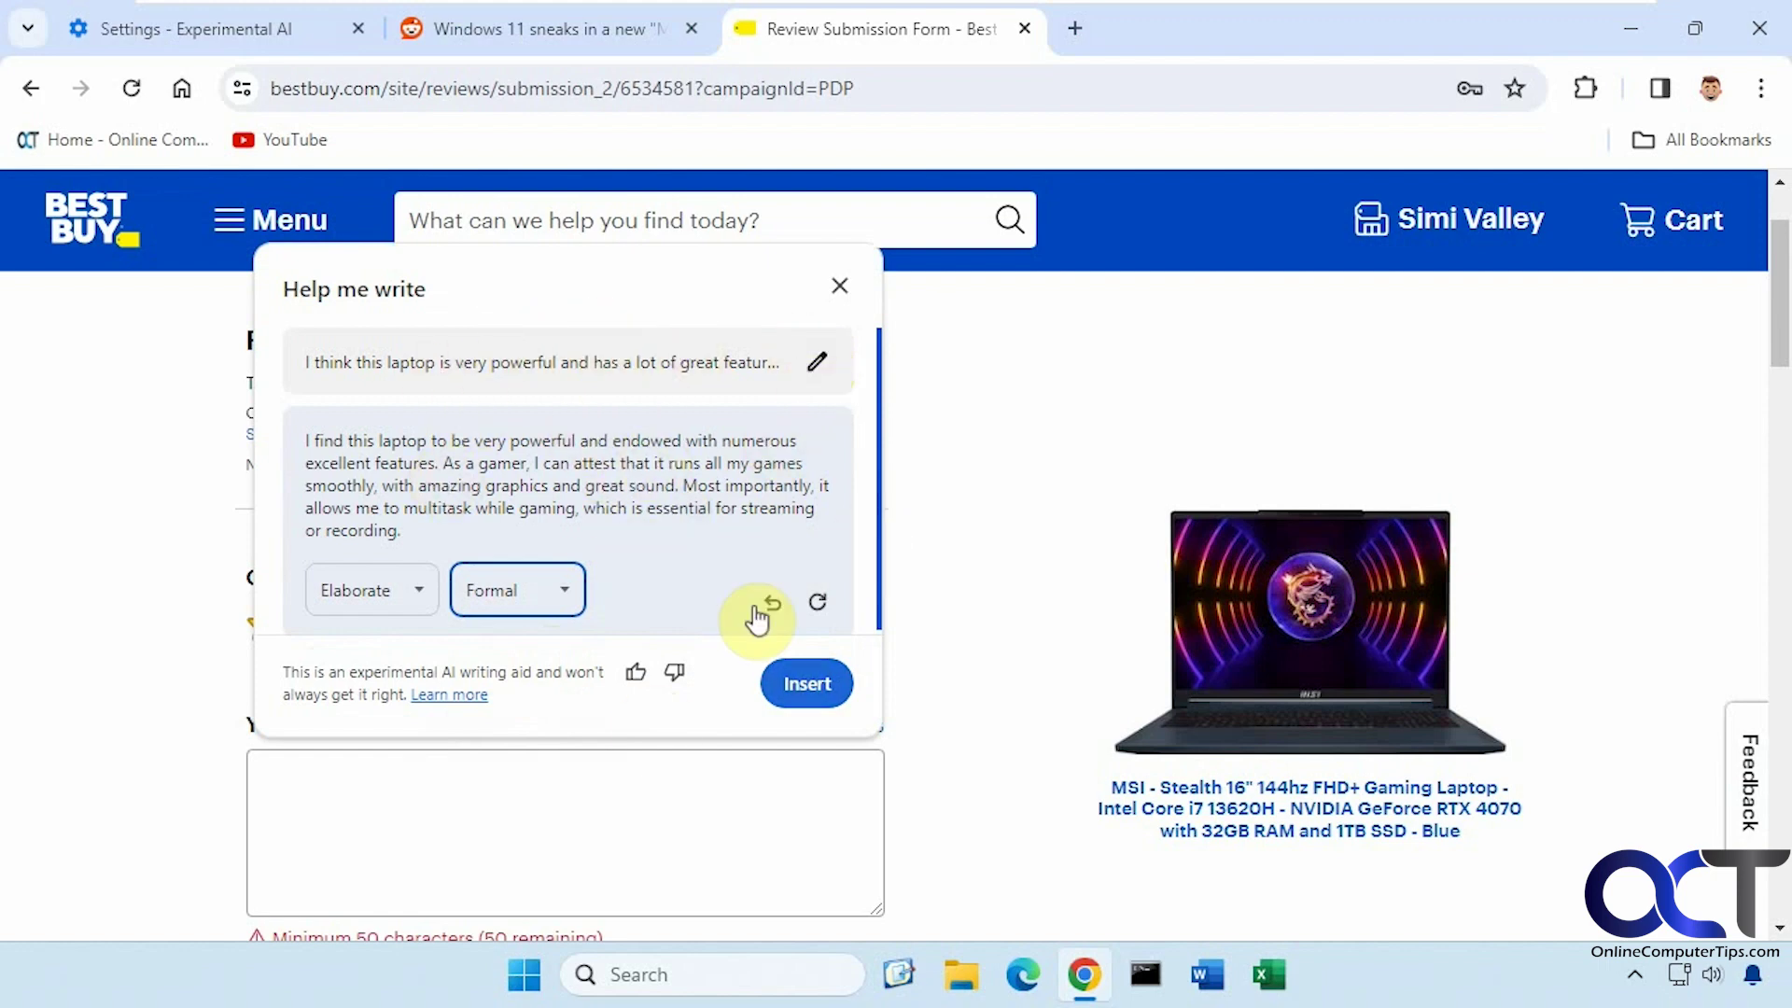
{"action": "left_click", "coordinate": [805, 689]}
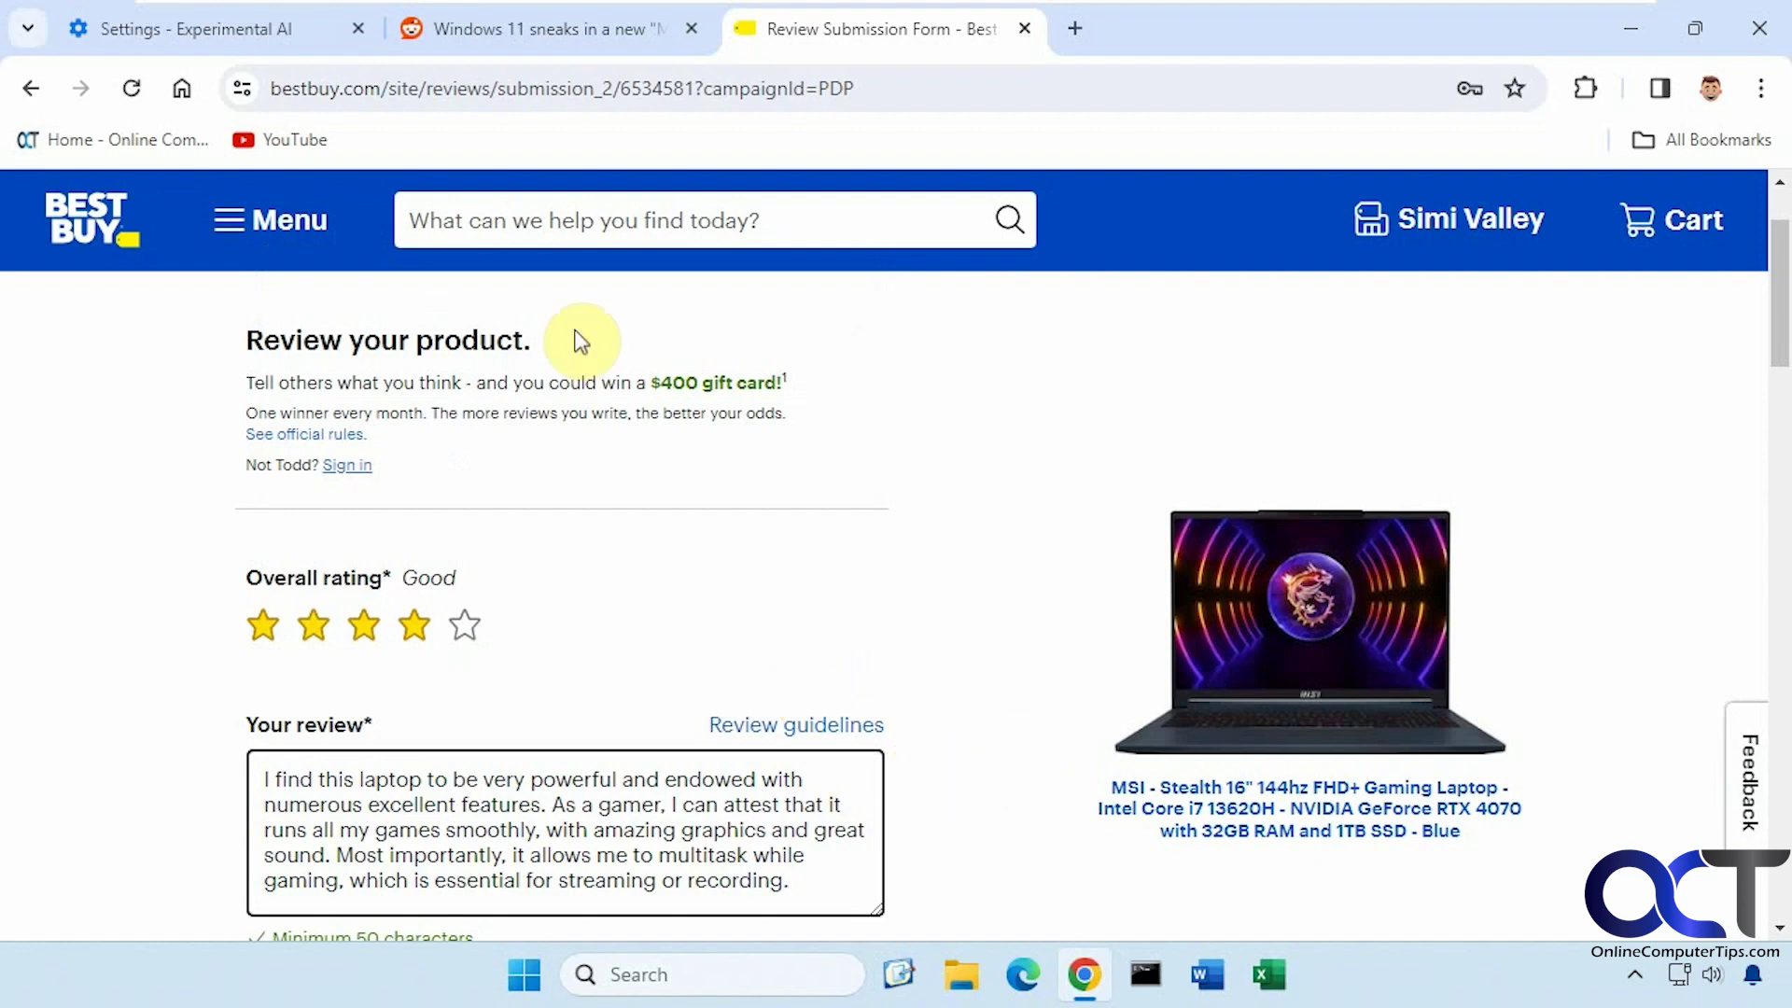
Step: Check the Experimental AI settings tab, then clear all text from the Best Buy review box
{"action": "left_click", "coordinate": [278, 33]}
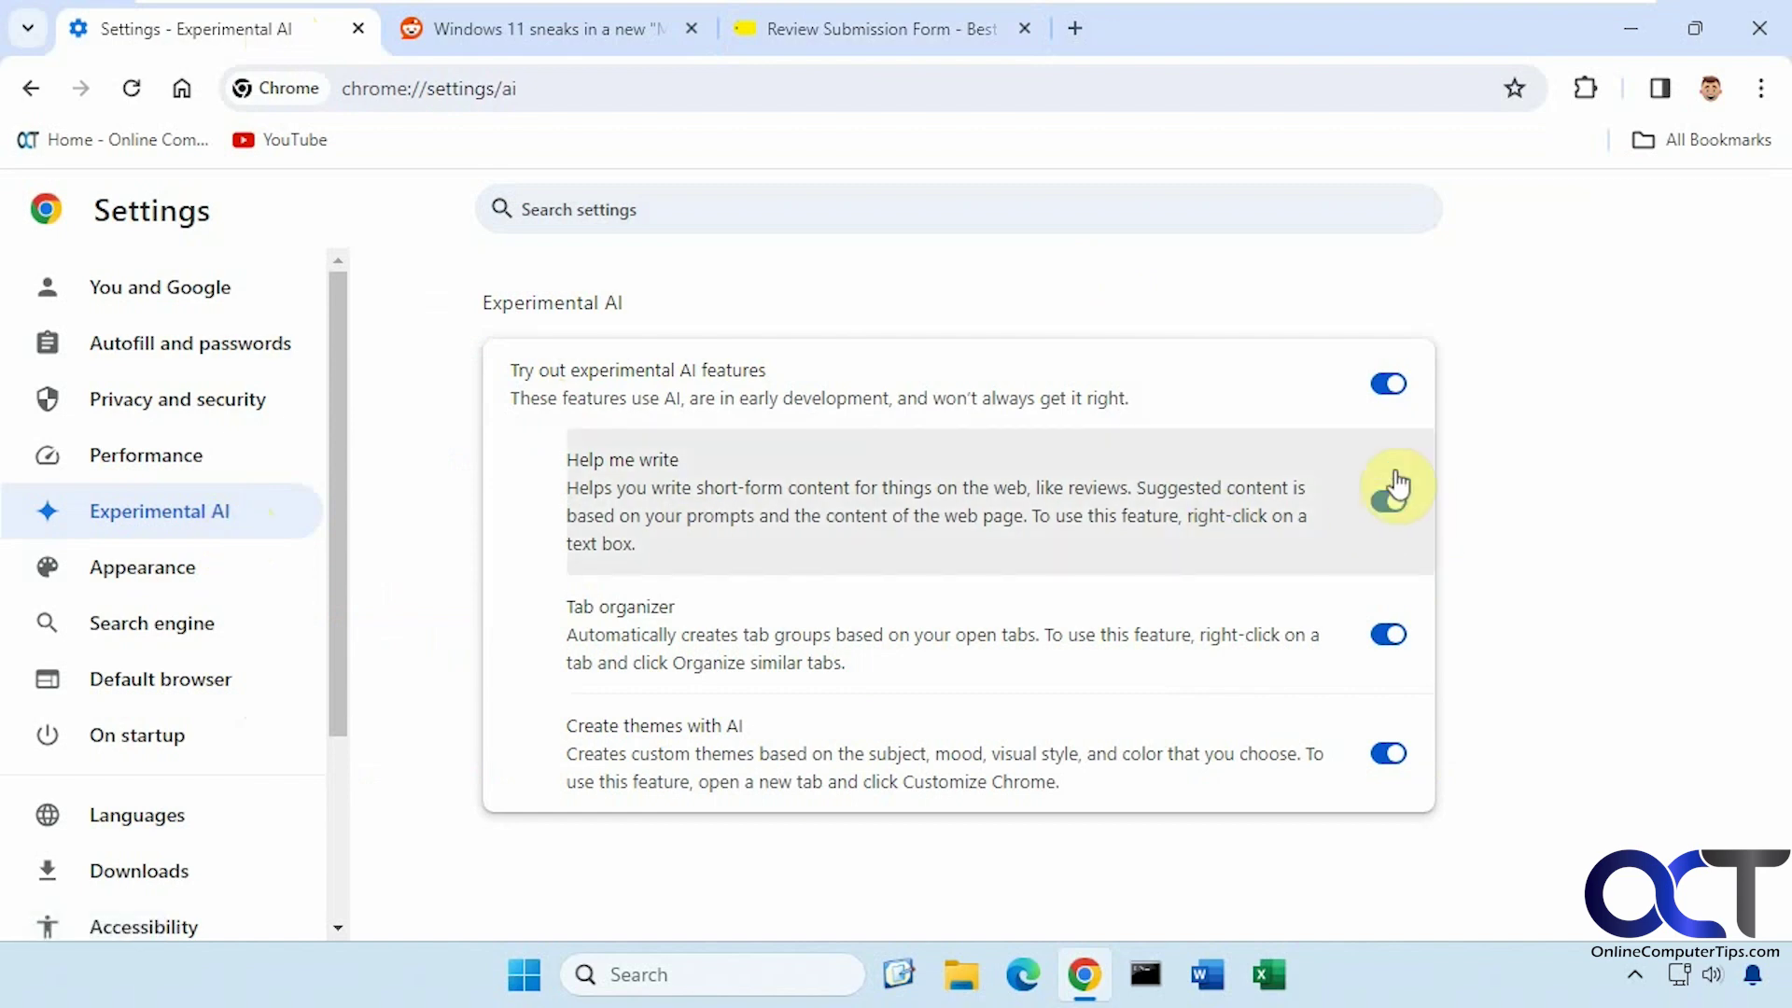
{"action": "left_click", "coordinate": [924, 31]}
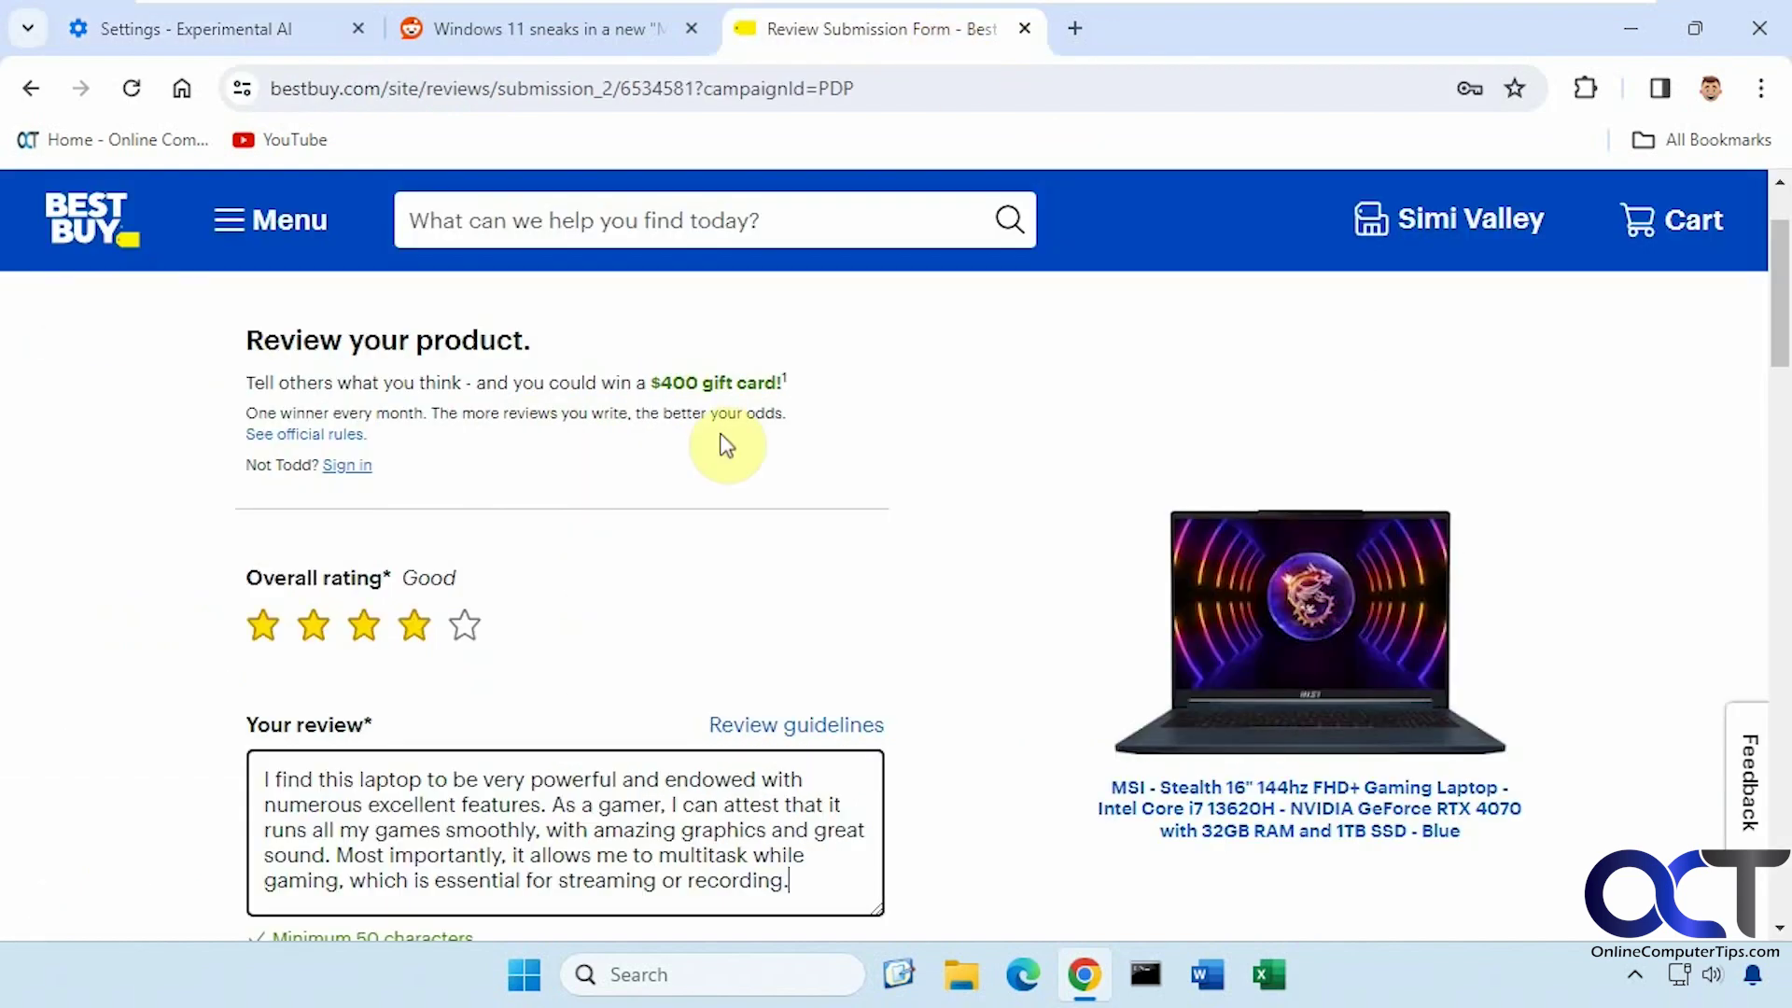
{"action": "key", "text": "ctrl+a"}
{"action": "key", "text": "Delete"}
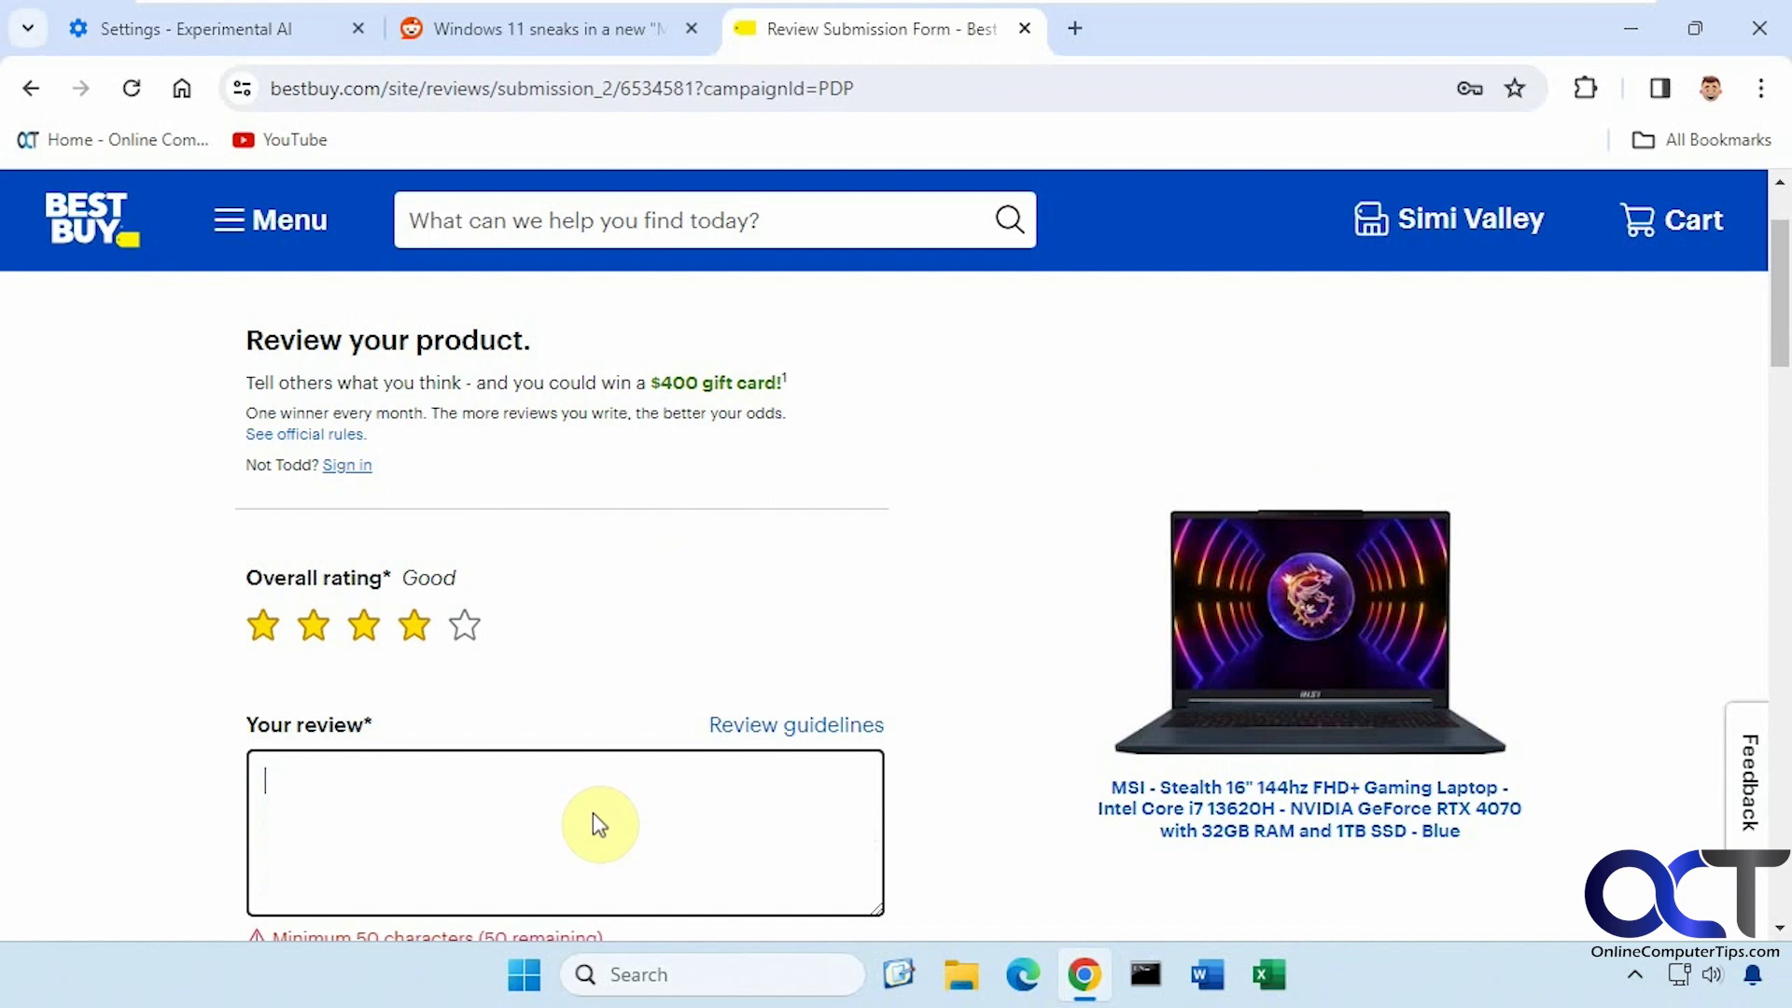
Step: Reopen Help me write on the empty review and generate a draft from 'i dont like'
{"action": "right_click", "coordinate": [592, 818]}
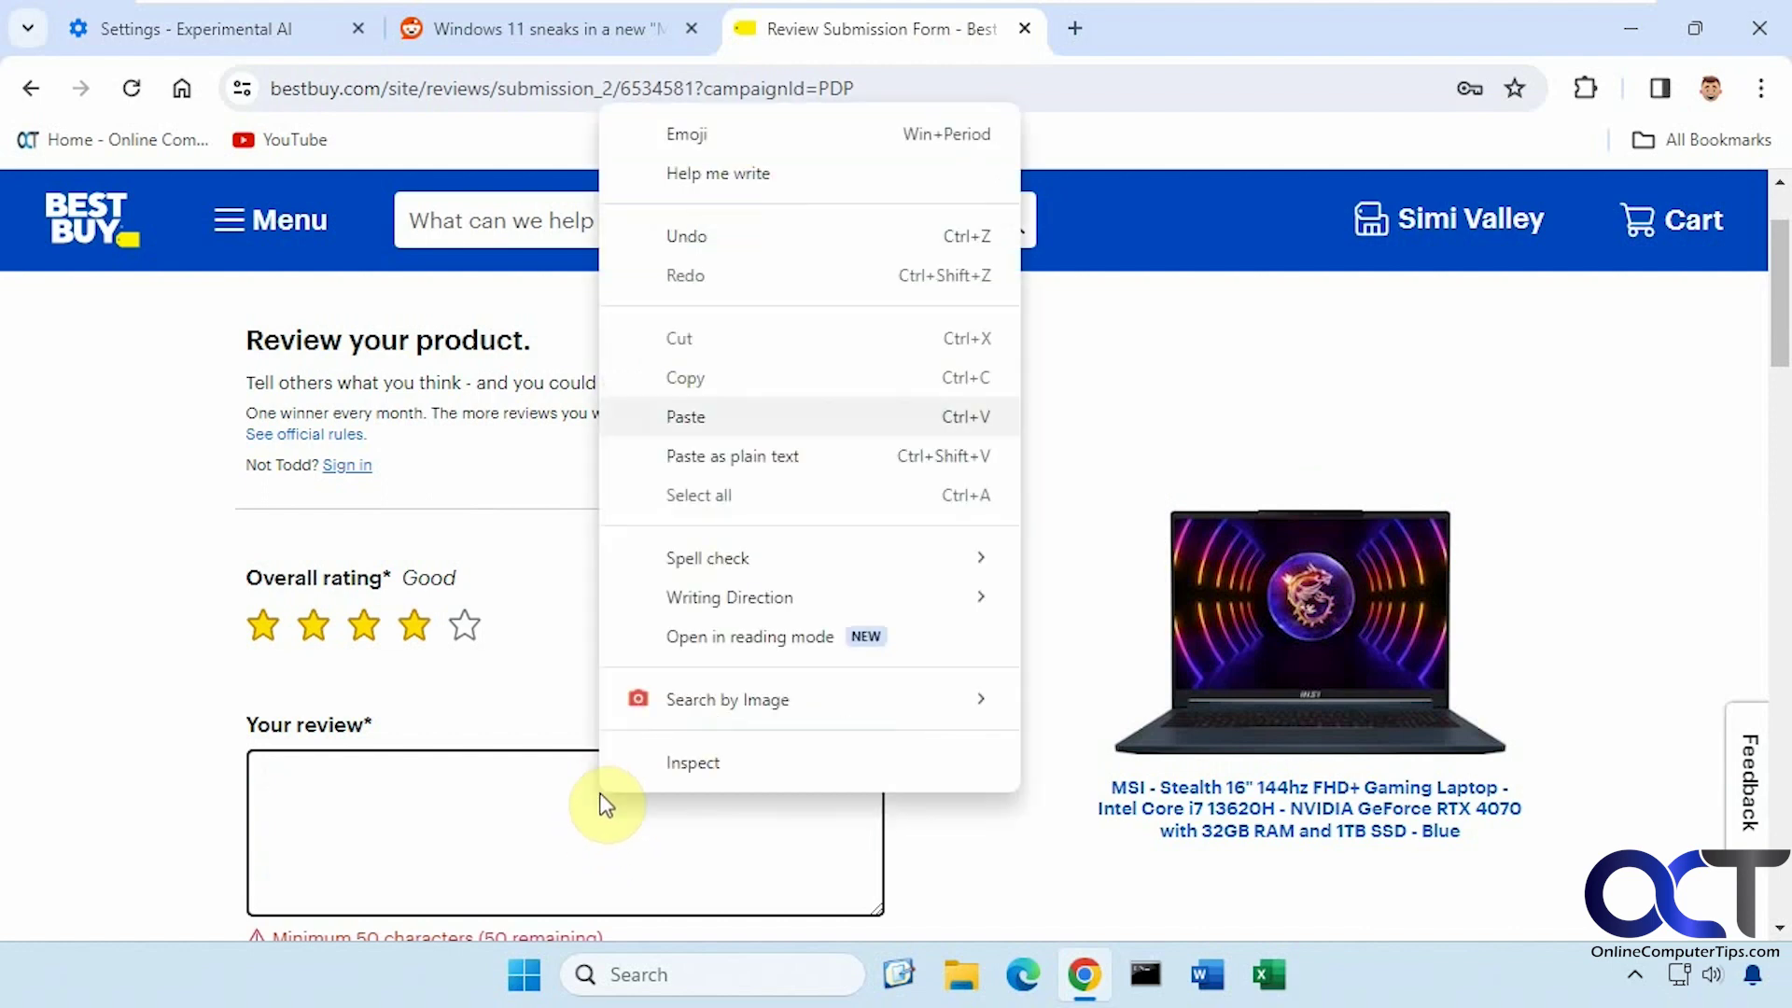
{"action": "left_click", "coordinate": [731, 187]}
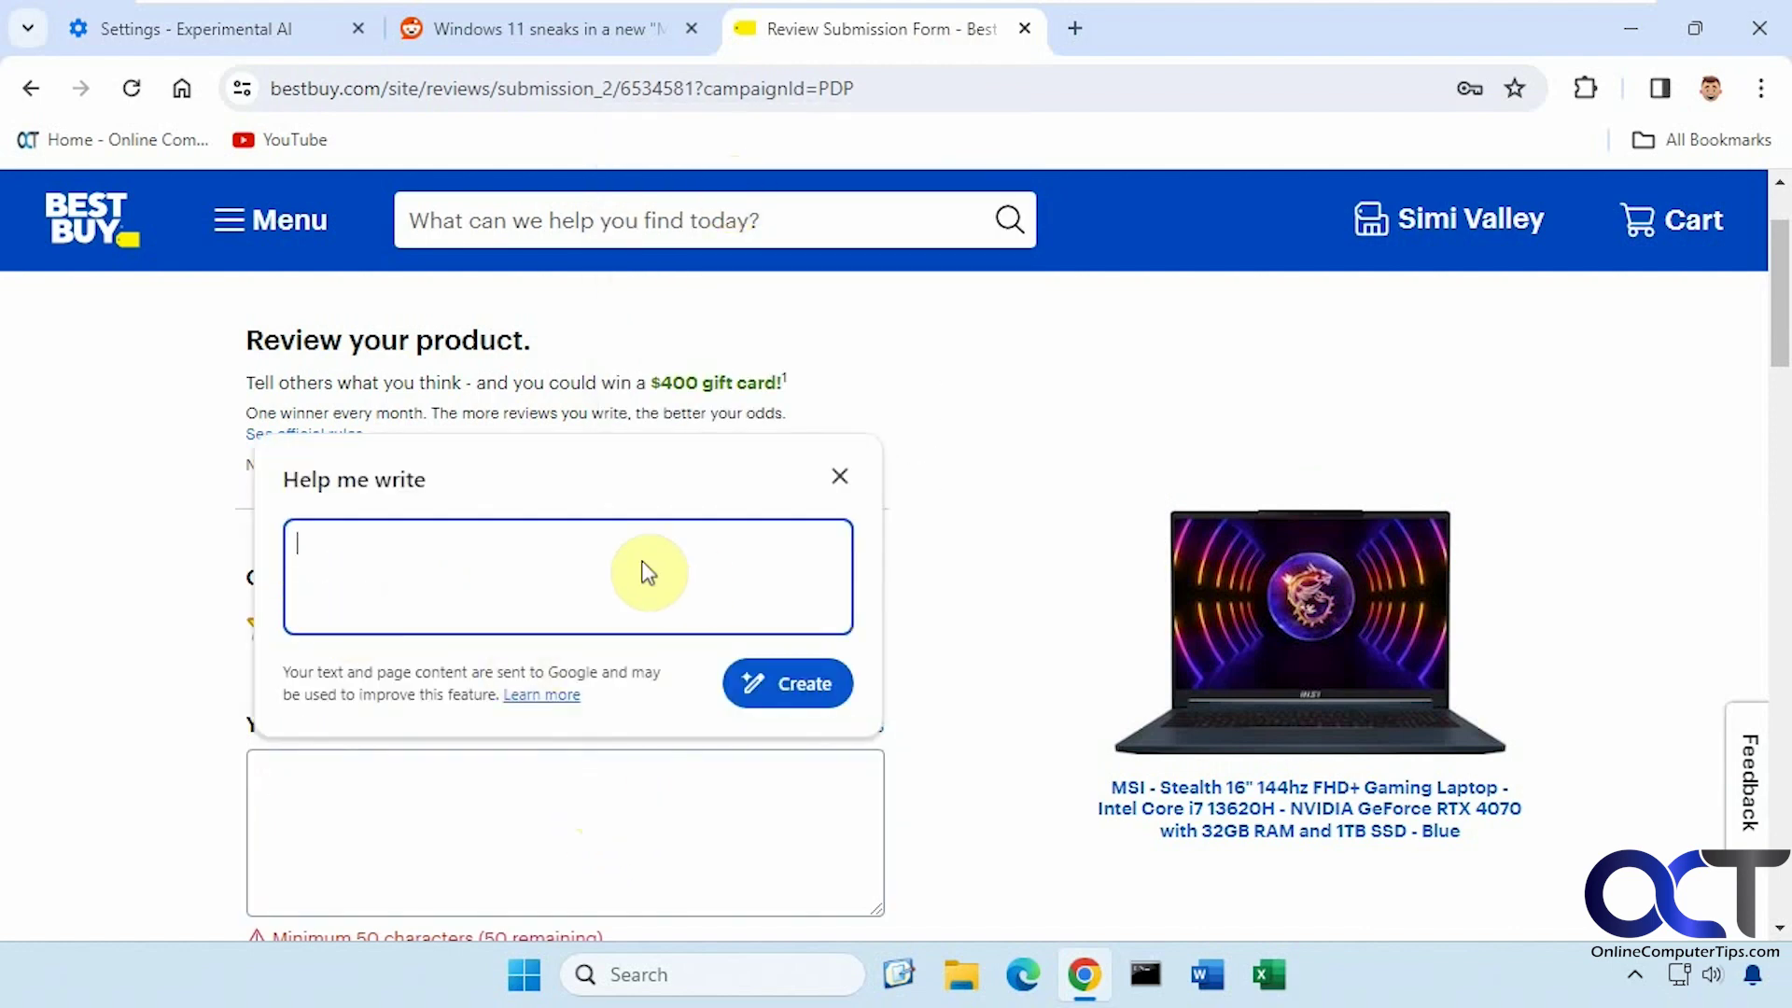
{"action": "left_click", "coordinate": [804, 691]}
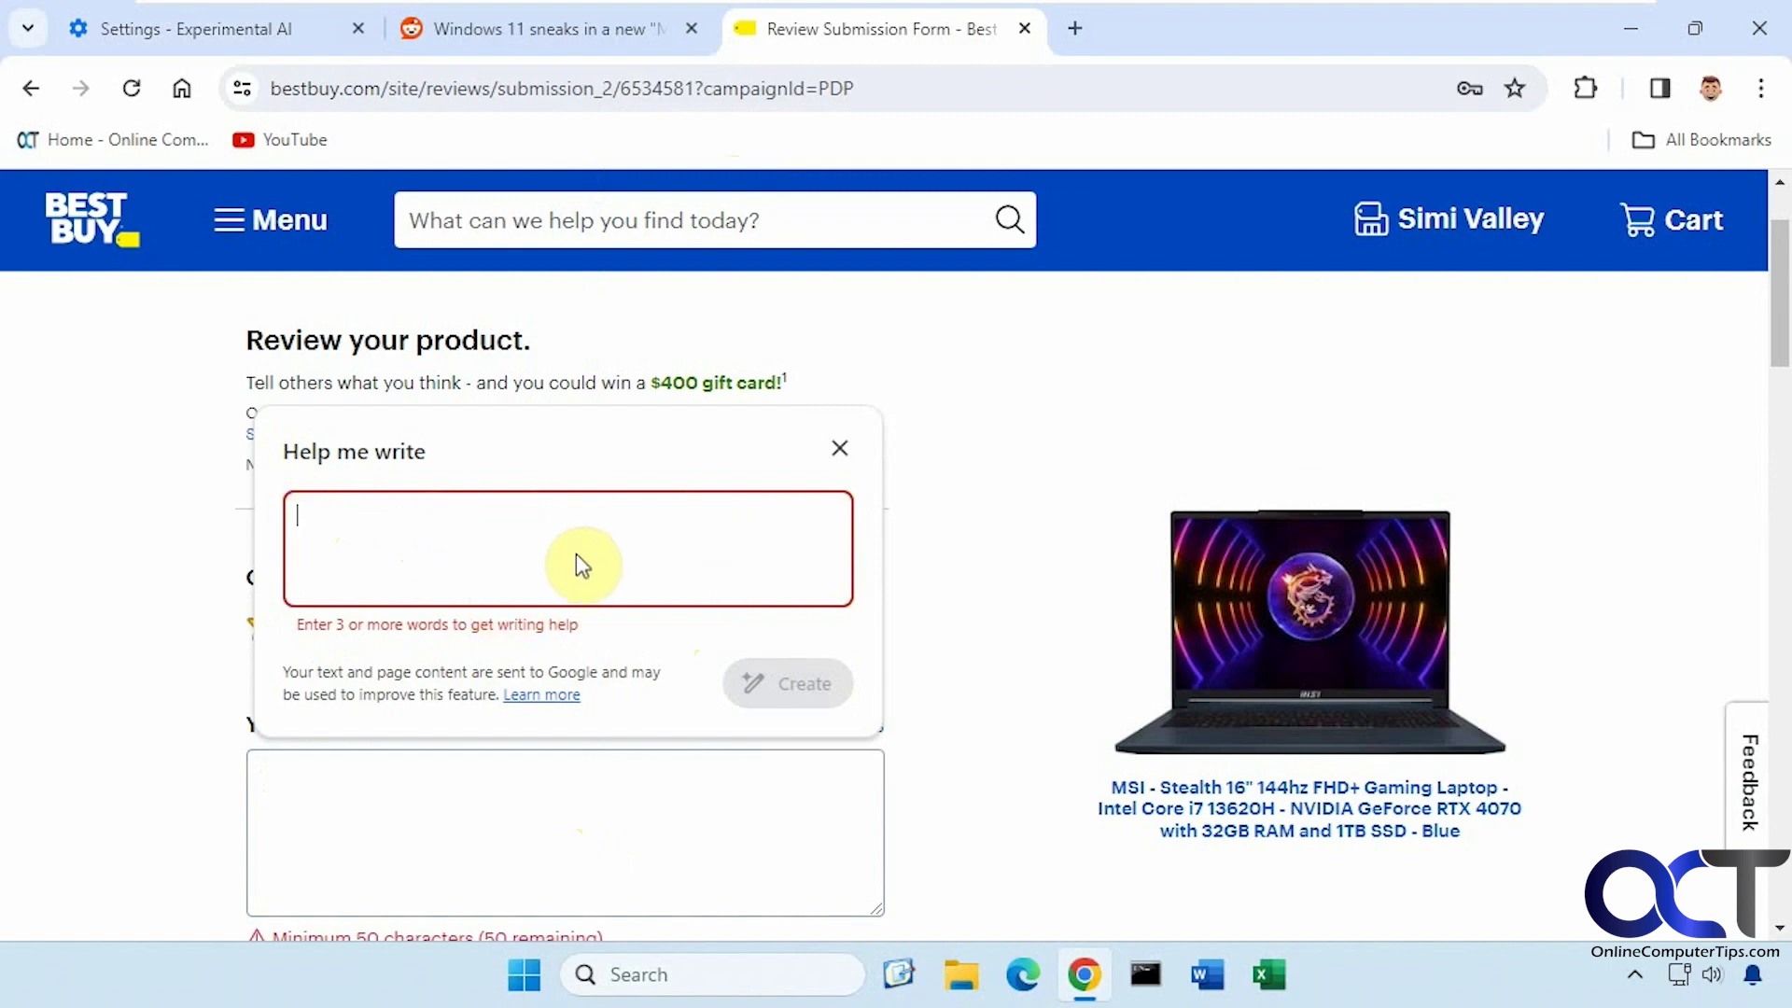
{"action": "type", "text": "i dont like"}
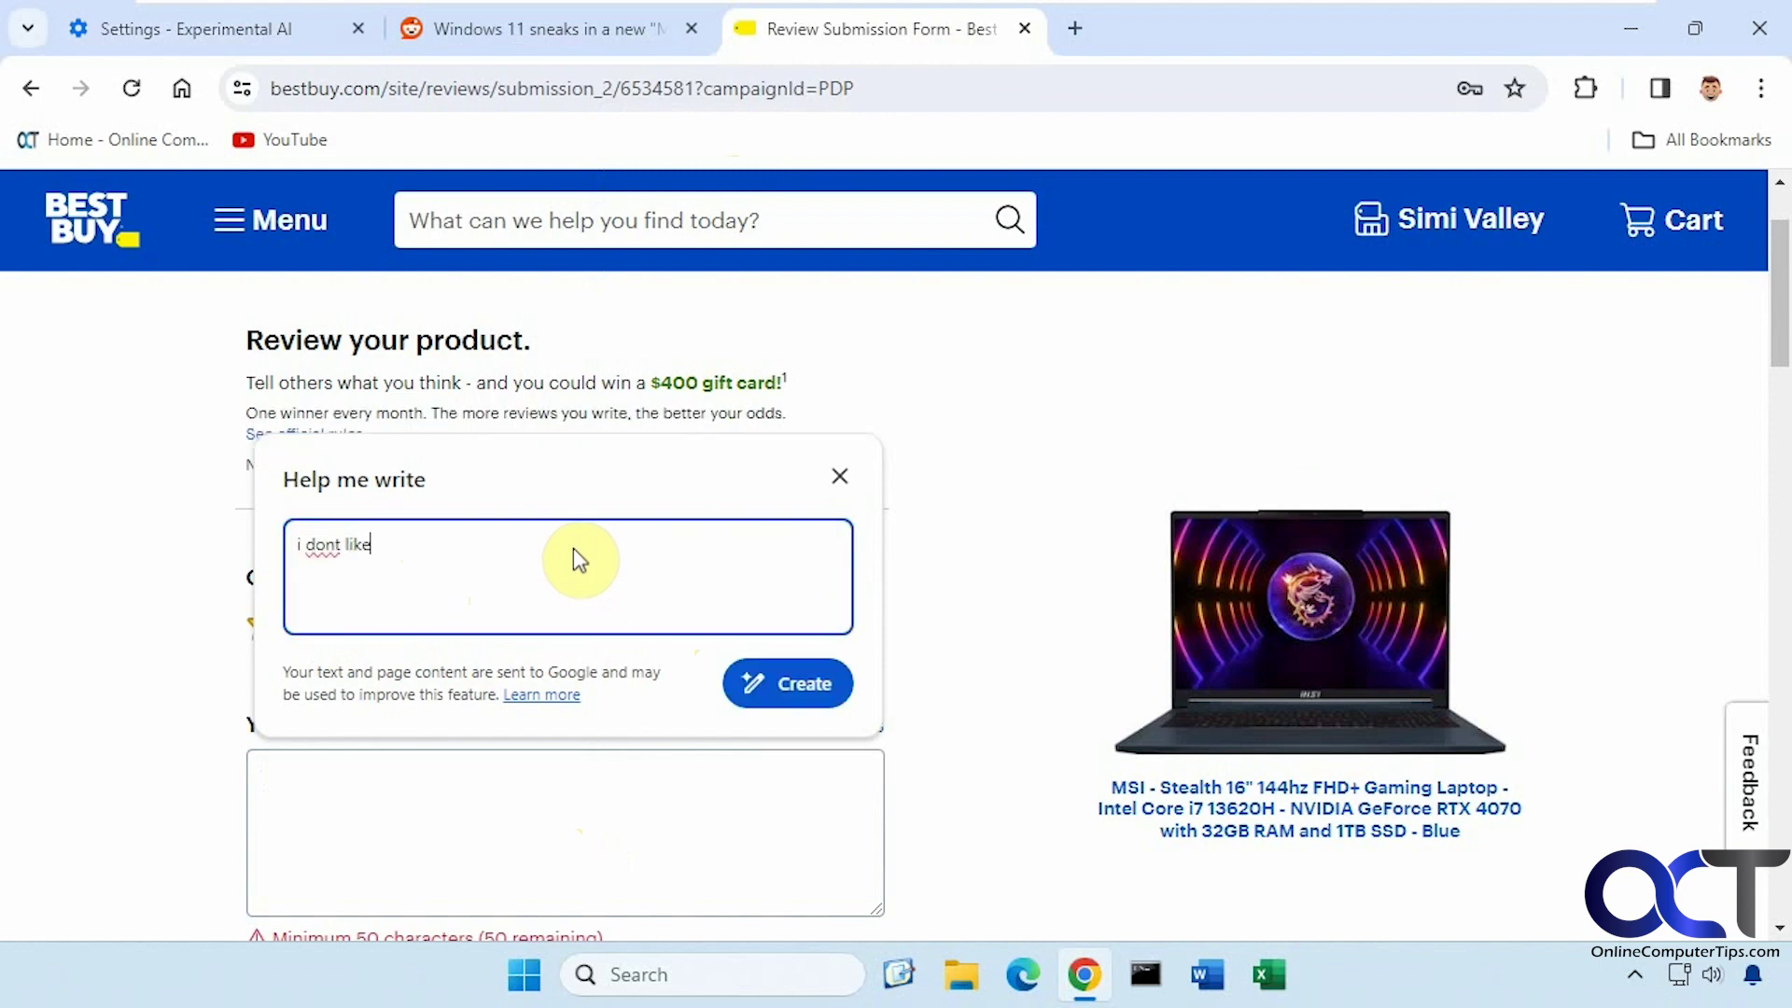
{"action": "left_click", "coordinate": [794, 684]}
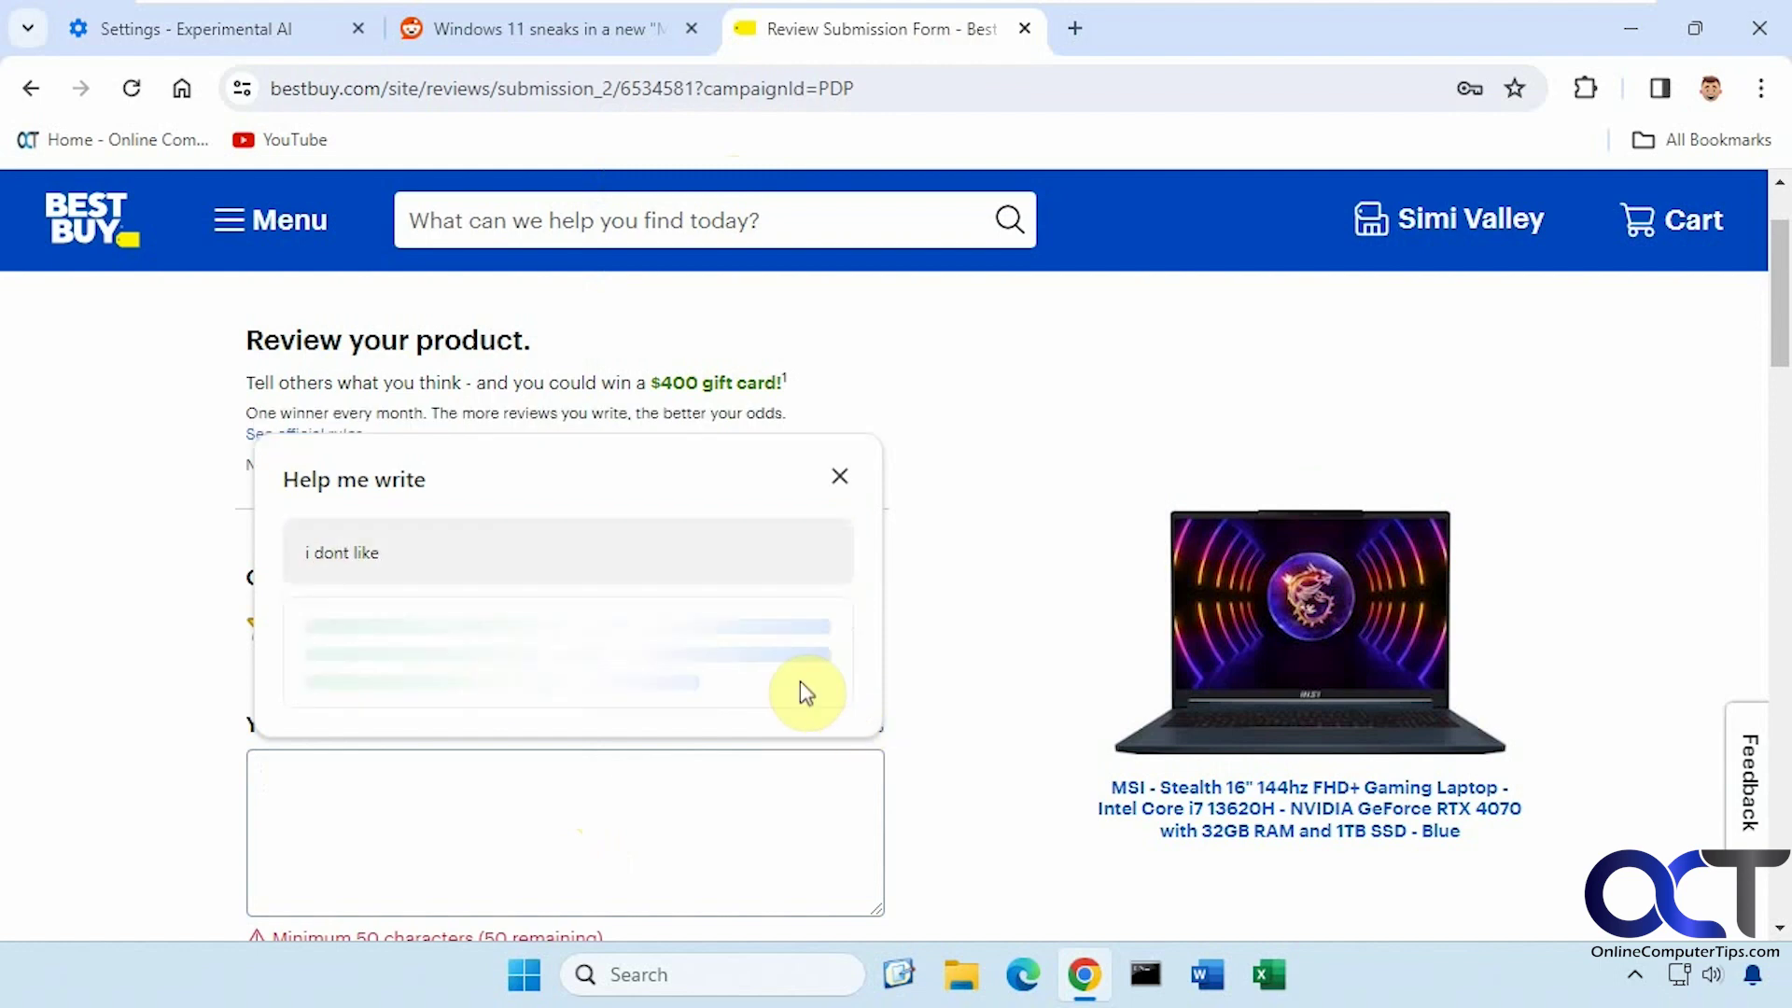